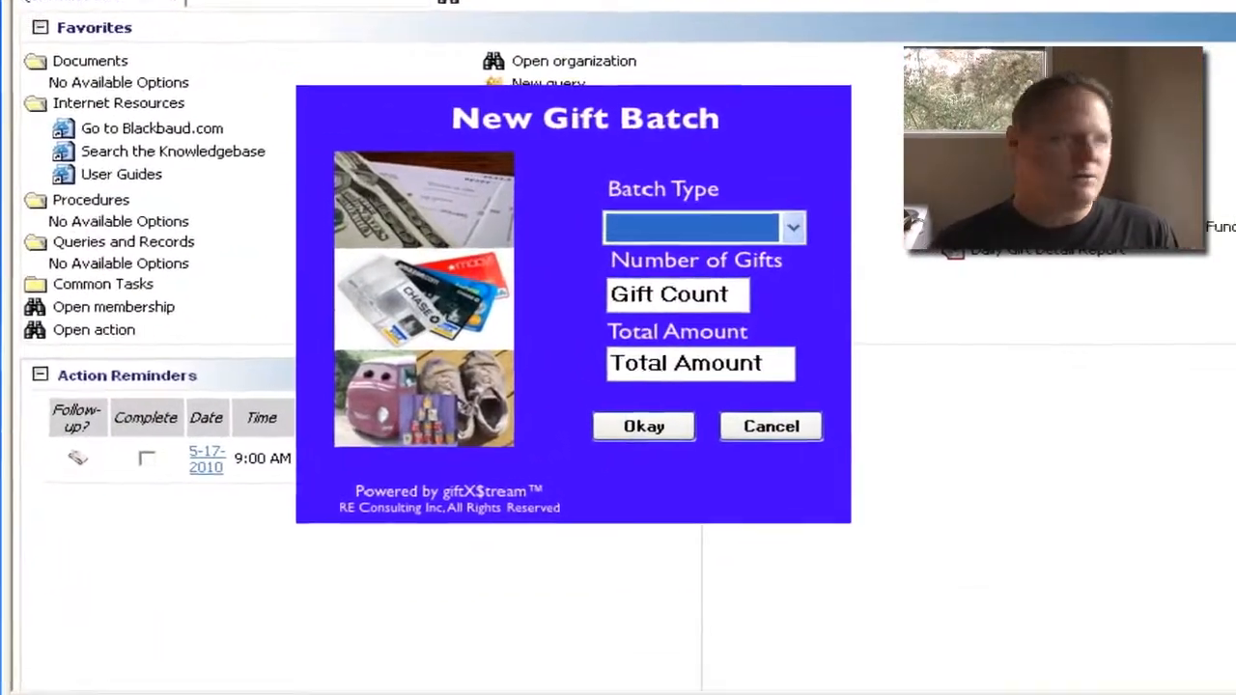
# Request a new Cash or Check gift batch with 3 gifts and a total amount of 300
pyautogui.click(798, 226)
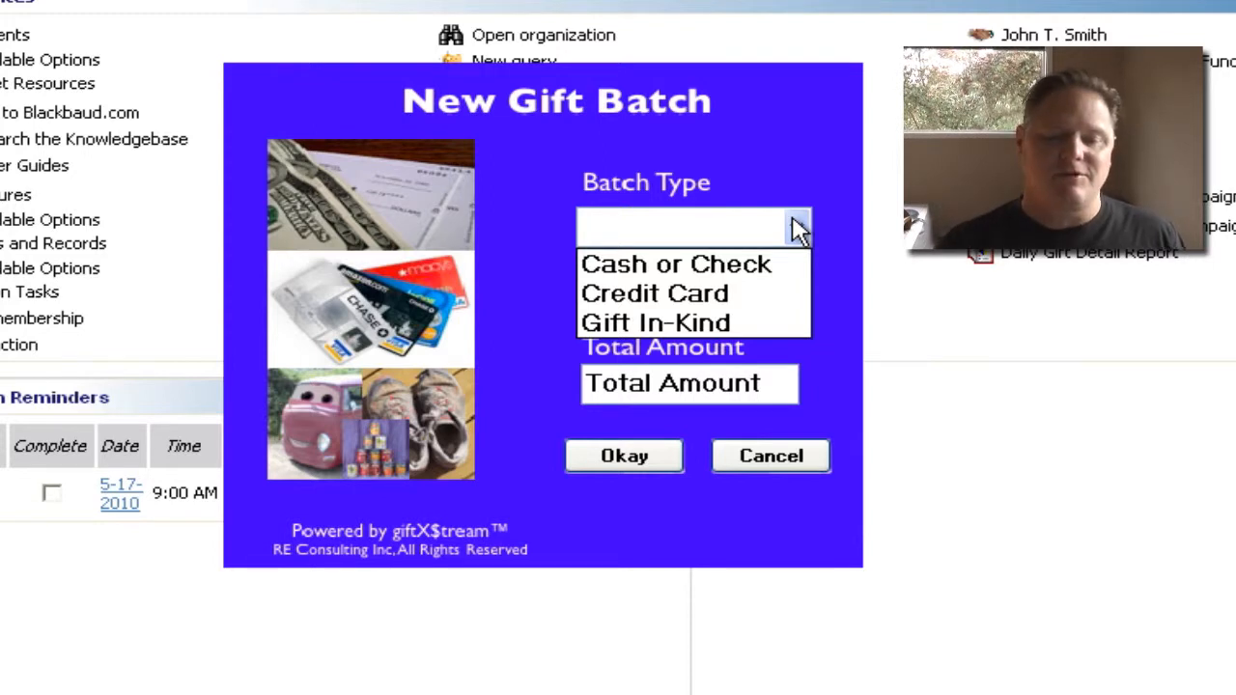
pyautogui.click(737, 270)
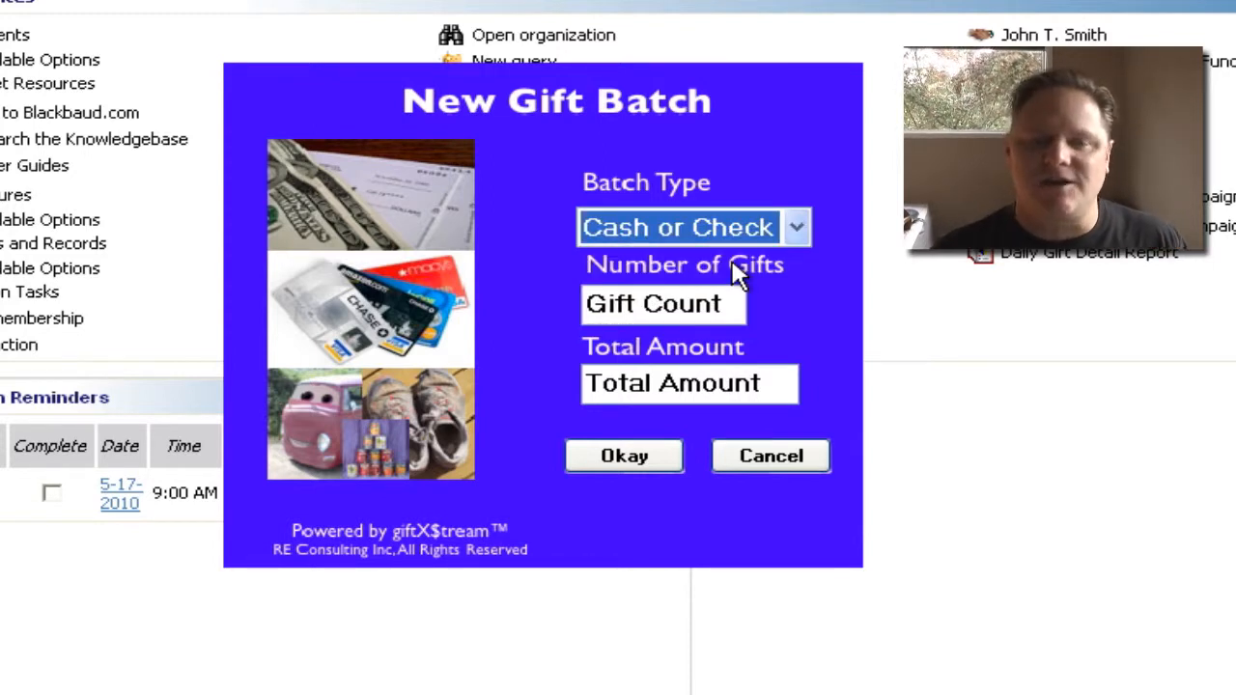
pyautogui.moveTo(730, 303); pyautogui.dragTo(474, 318)
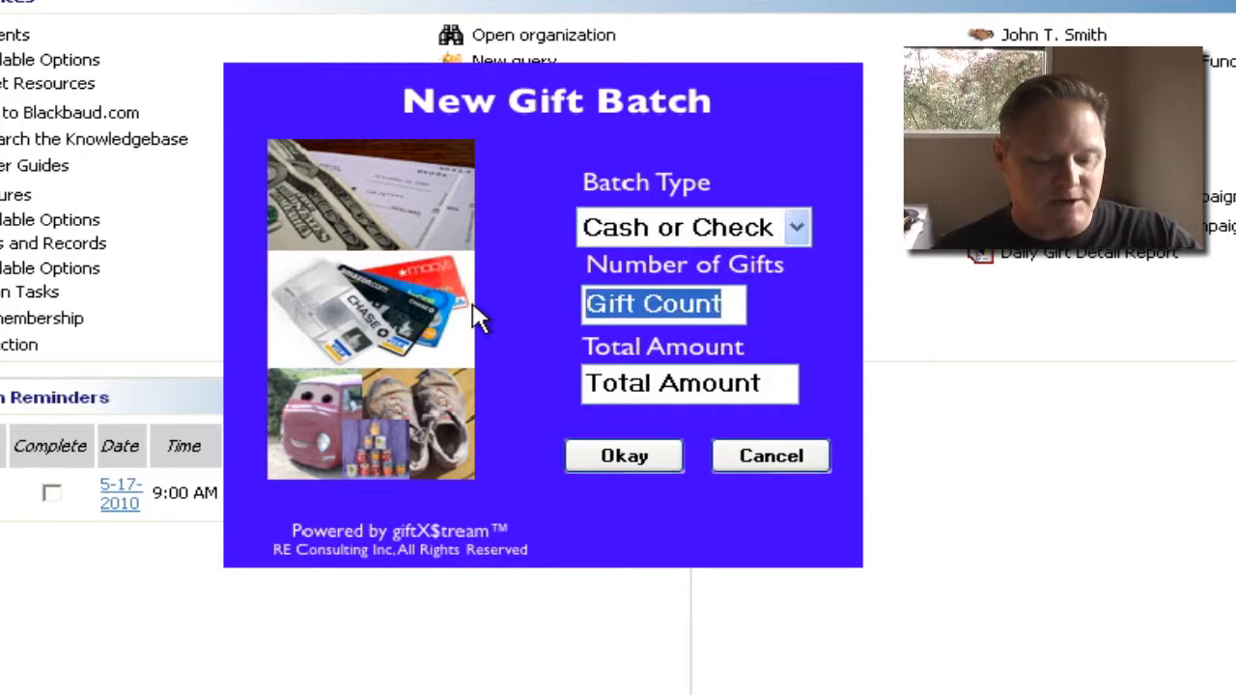
pyautogui.write('3')
pyautogui.press('Tab')
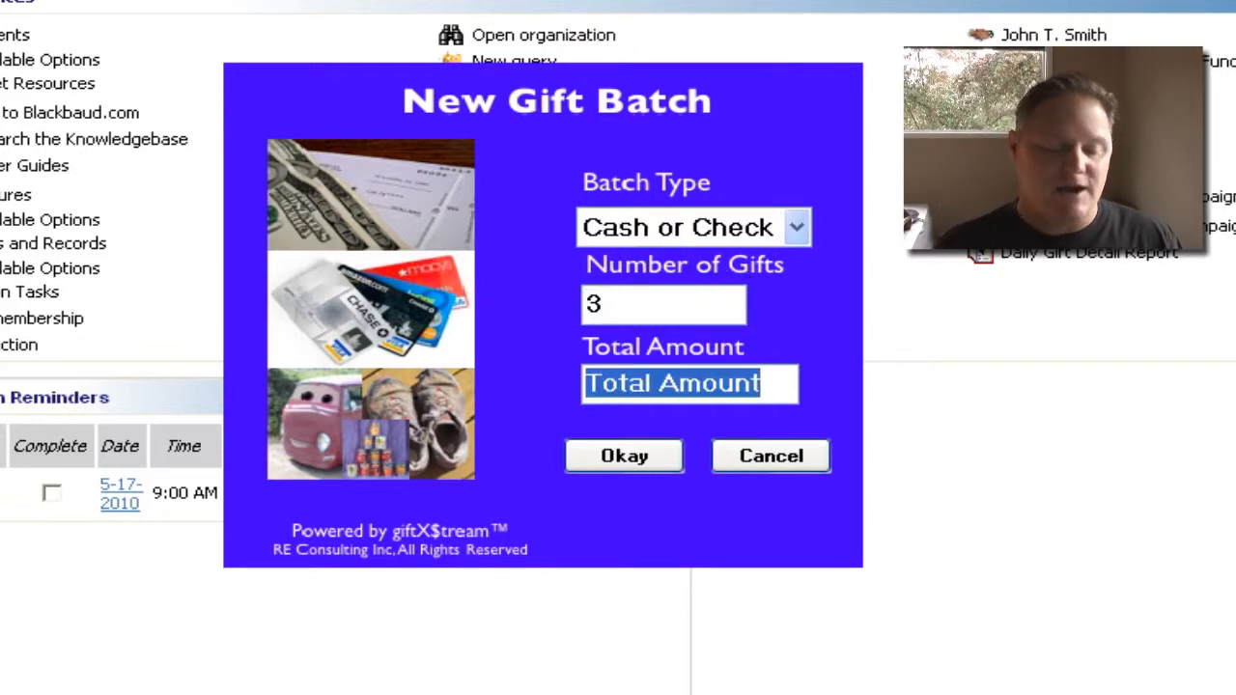
pyautogui.write('300')
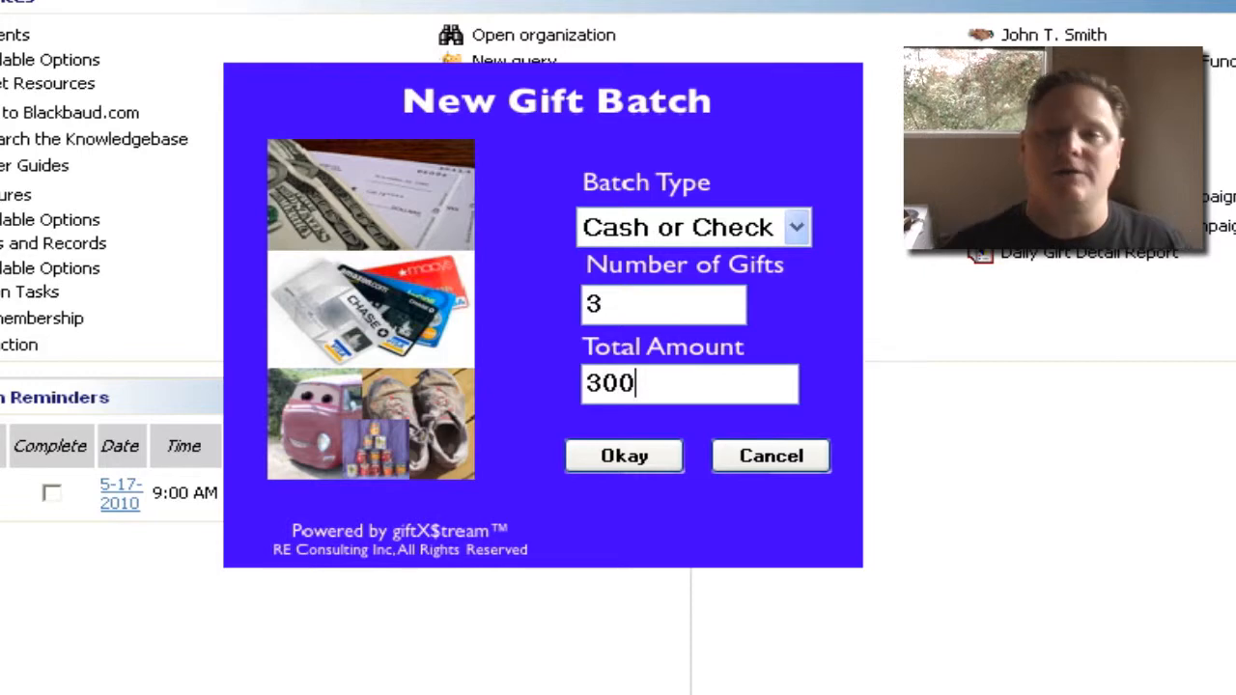
pyautogui.click(599, 444)
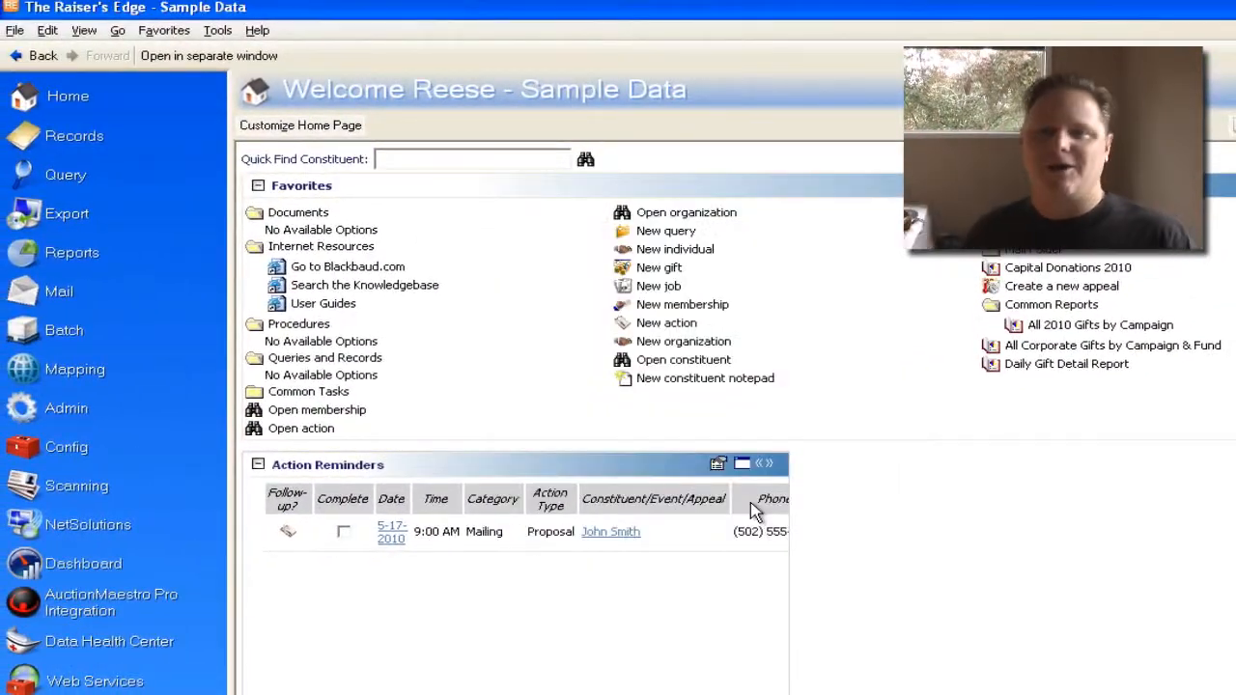
# Go to the batch area and start a new gift batch
pyautogui.hotkey('alt', 'g')
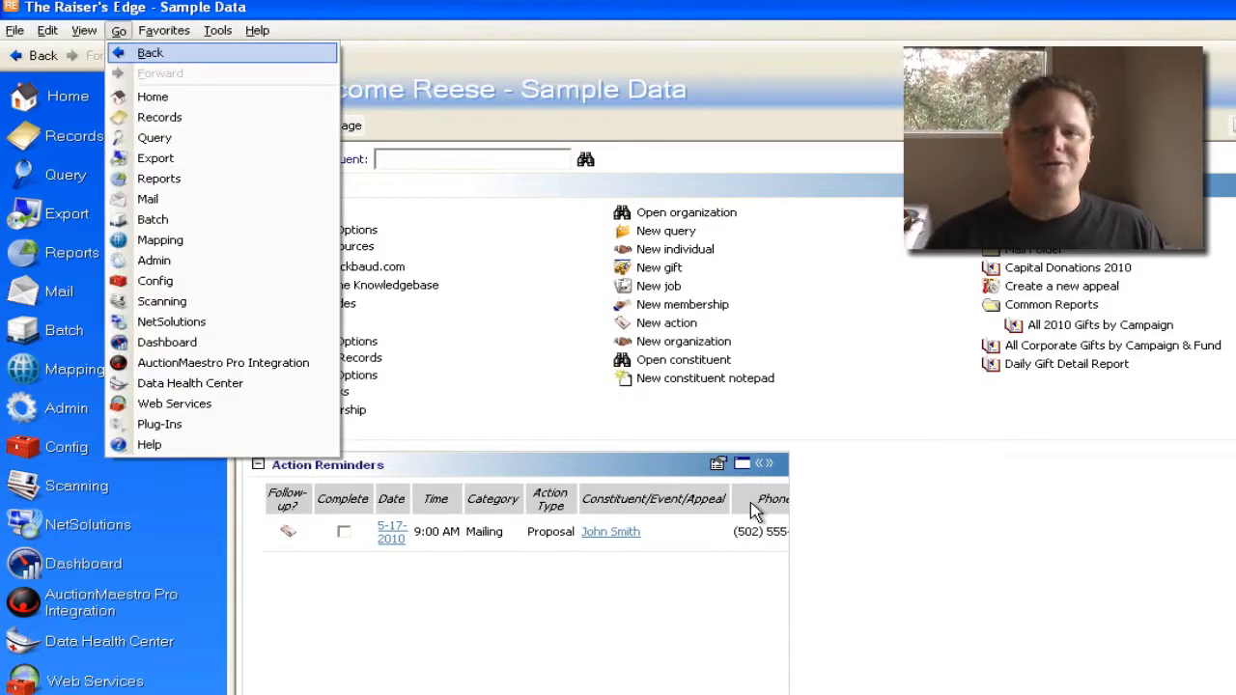
pyautogui.press('b')
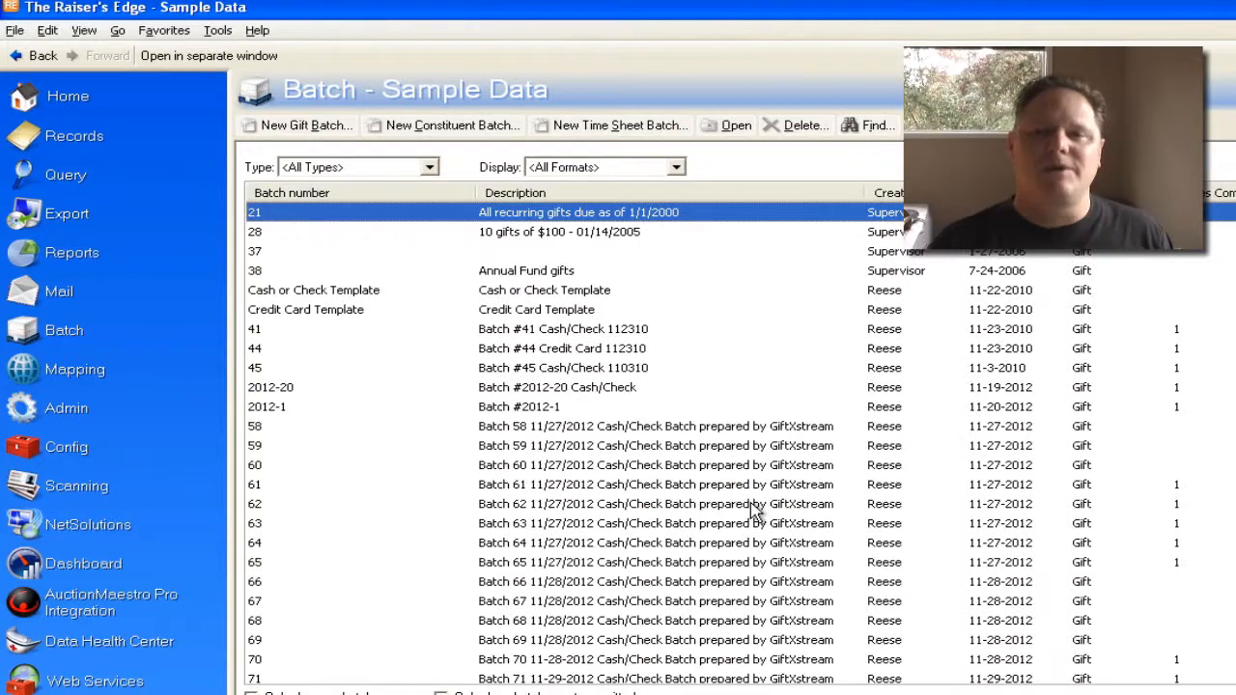
pyautogui.hotkey('alt', 'f')
pyautogui.press('n')
pyautogui.press('g')
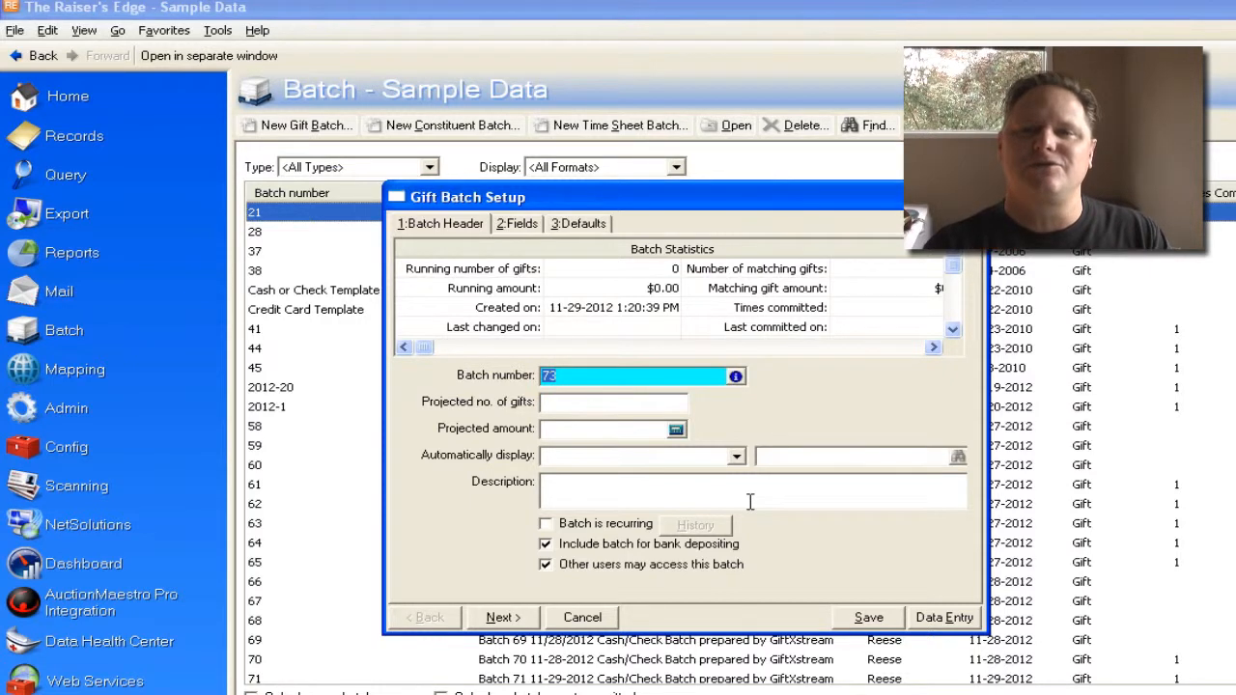
pyautogui.press('Tab')
pyautogui.write('3')
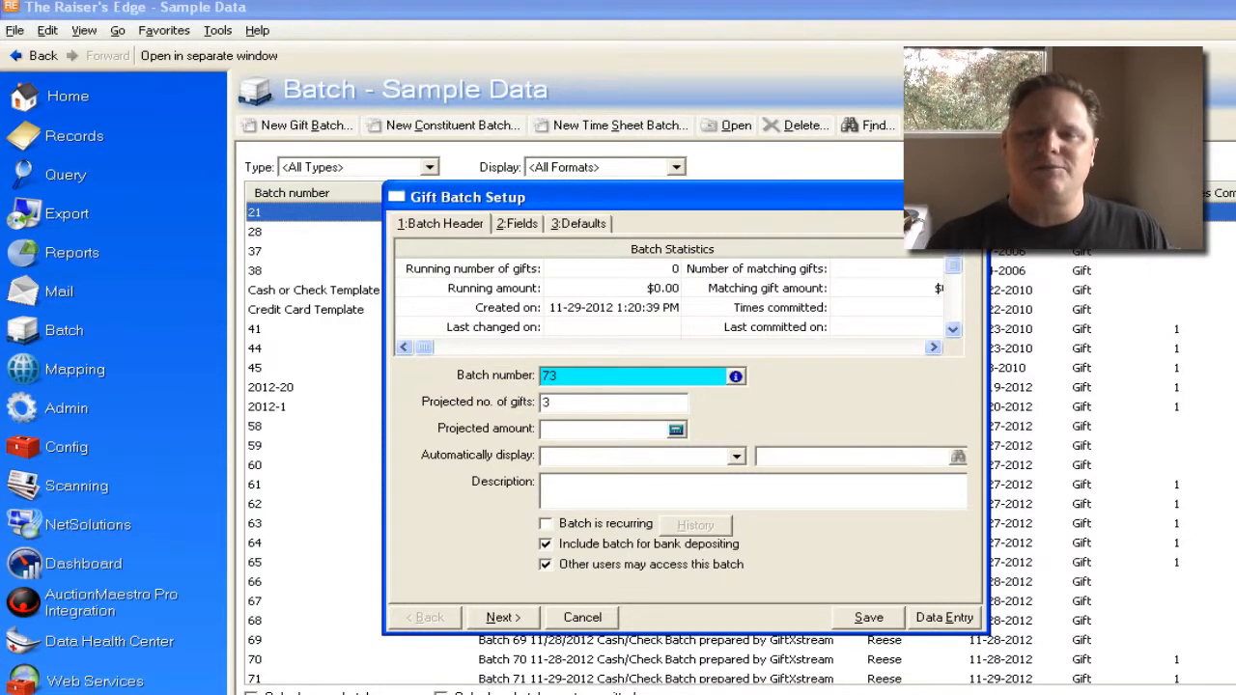
pyautogui.press('Tab')
pyautogui.write('300')
pyautogui.press('Tab')
pyautogui.press('Tab')
pyautogui.write('Batch 73')
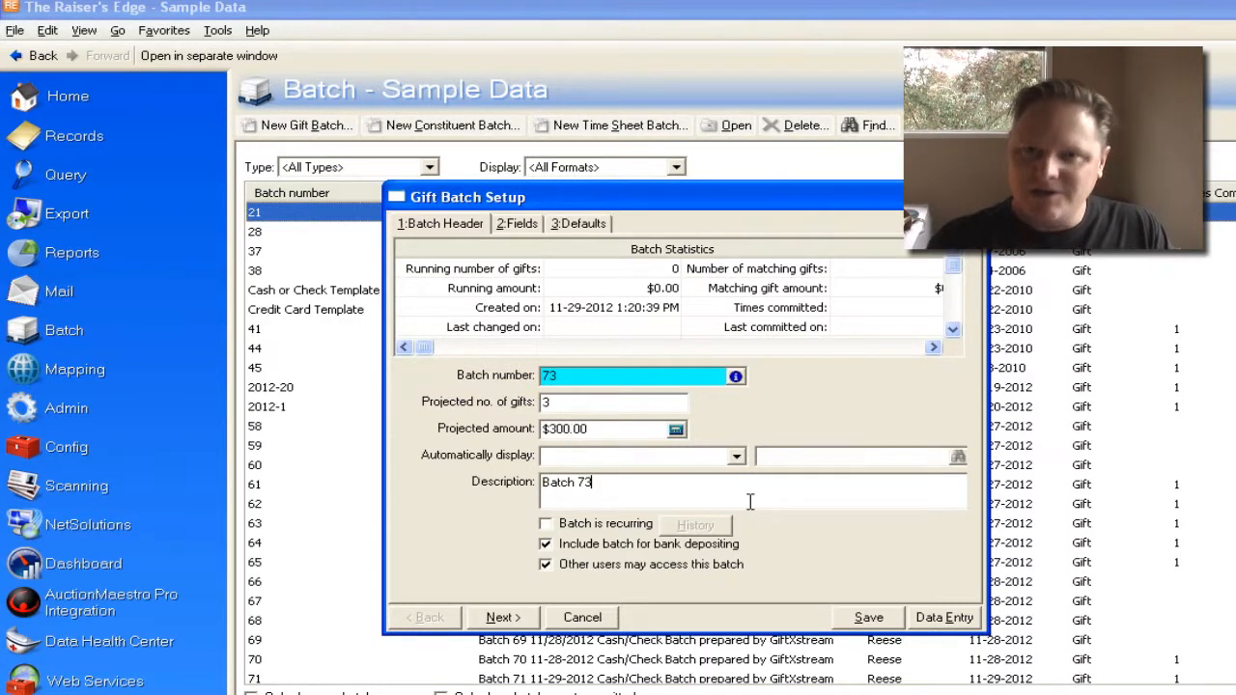
pyautogui.write('11-29-2012 Cash/Check Batch prepared by GiftXstream')
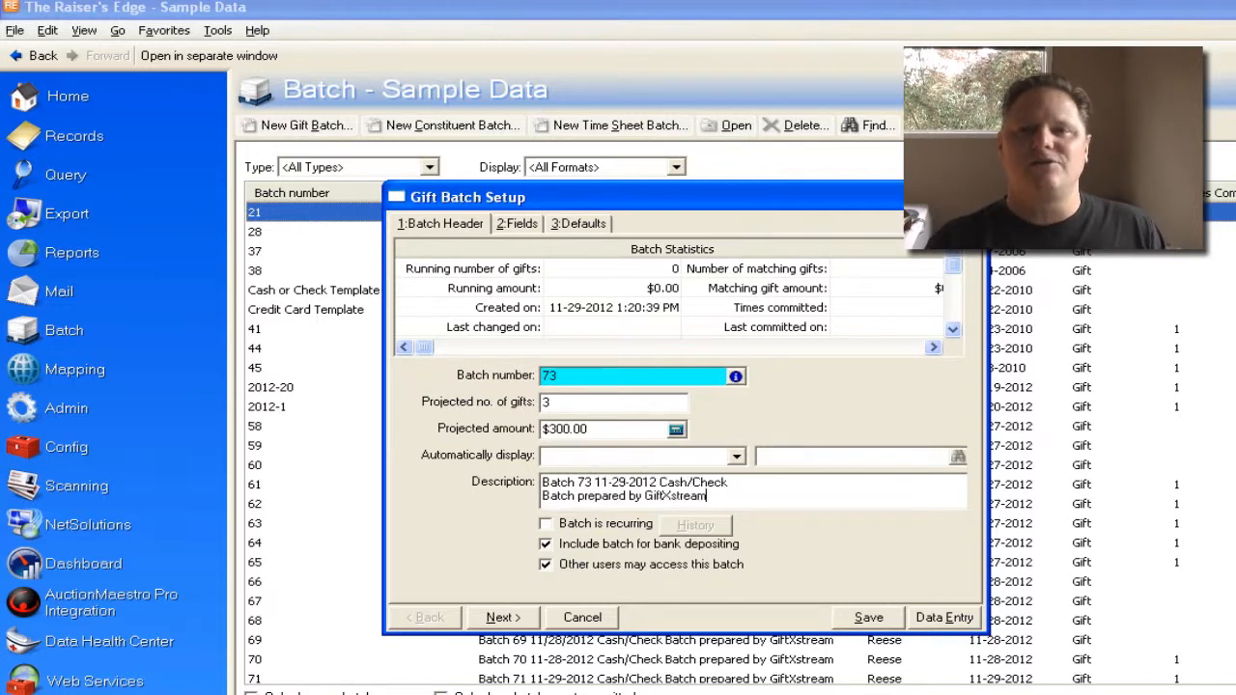
# Load the data entry fields from the existing batch "Cash or Check Template"
pyautogui.hotkey('alt', '2')
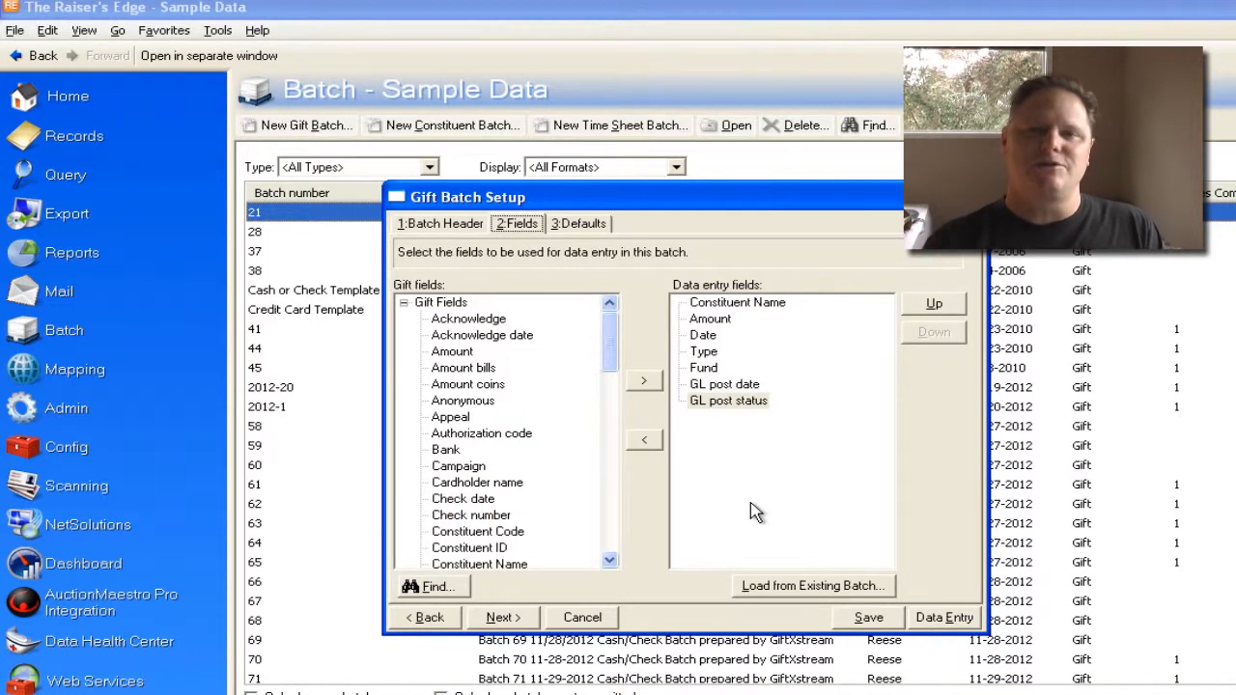
pyautogui.hotkey('alt', 'l')
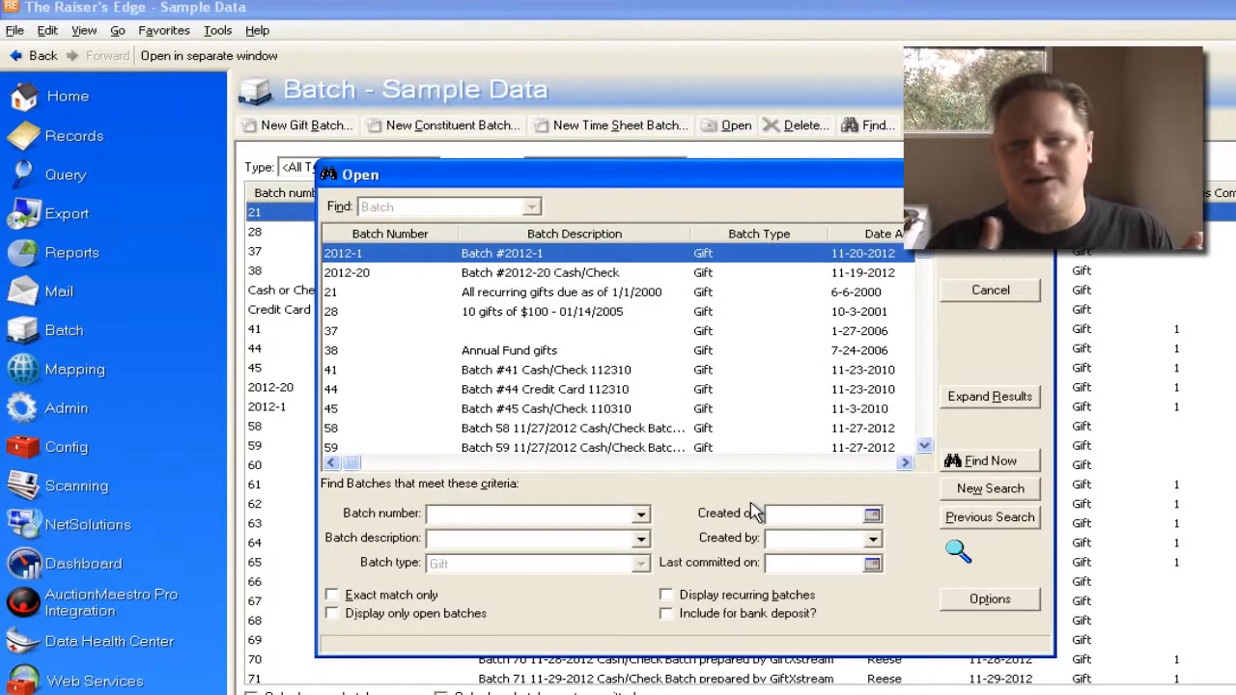
pyautogui.write('Cash or Check')
pyautogui.press('Return')
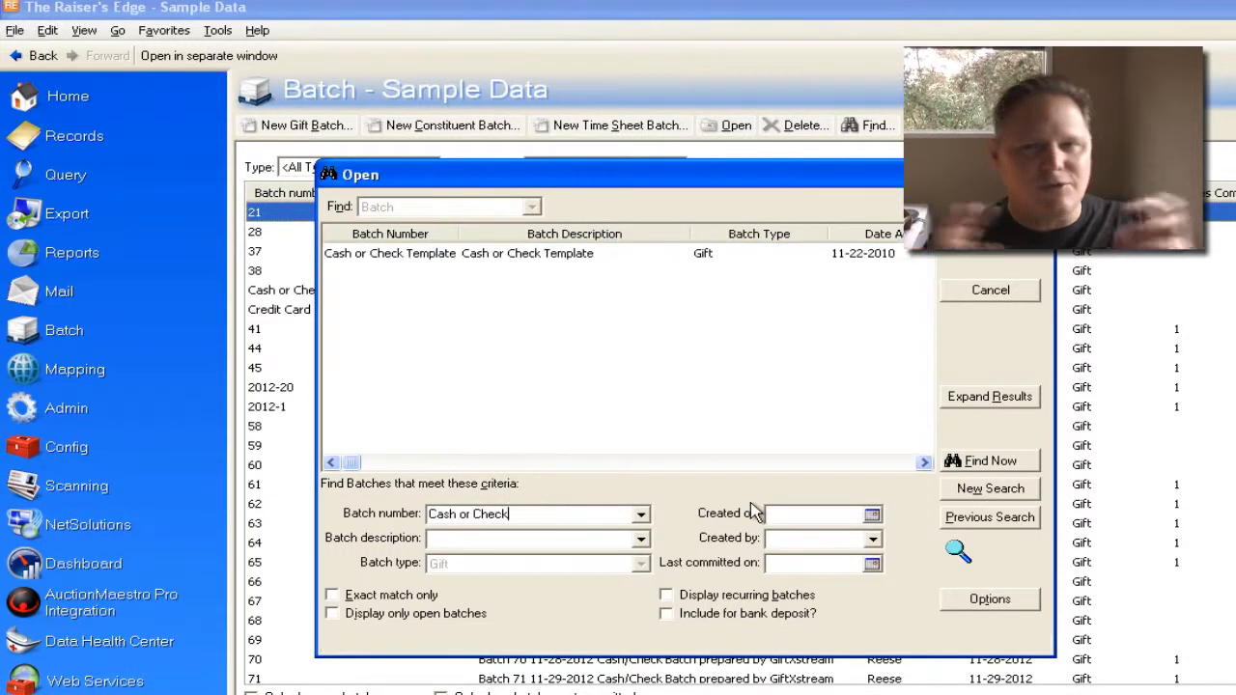
pyautogui.press('Return')
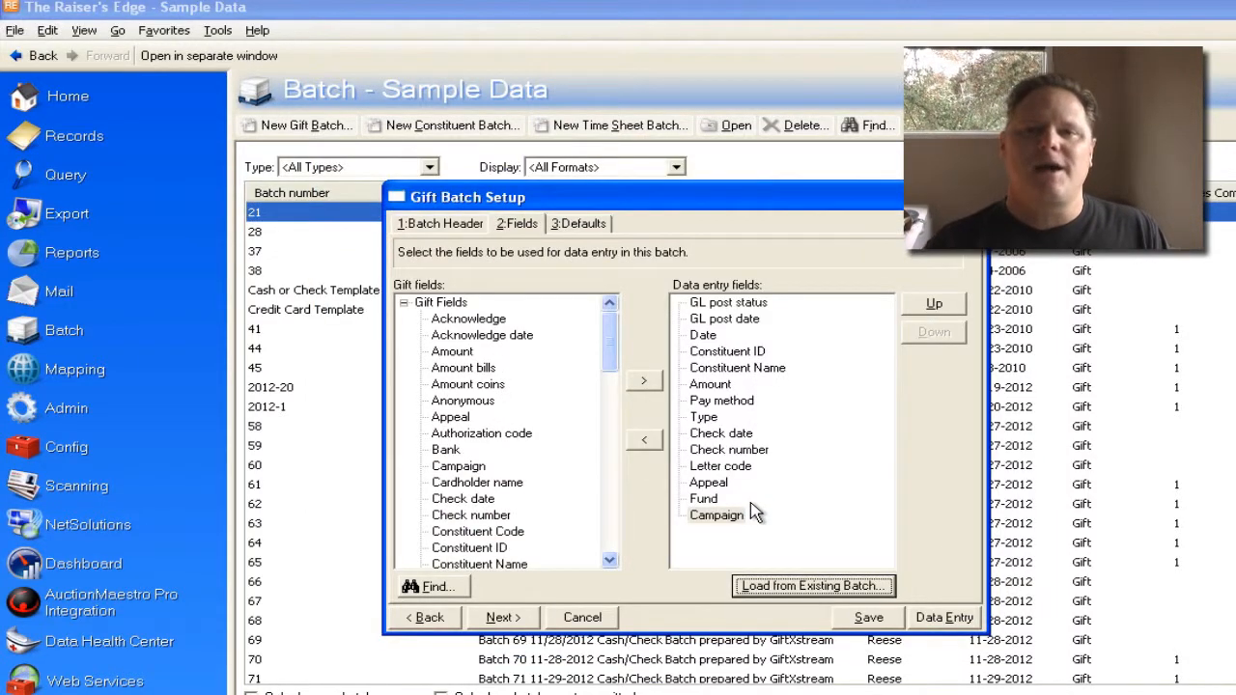
# Set the default GL post status to Not Posted and hide that field from data entry
pyautogui.hotkey('alt', 'n')
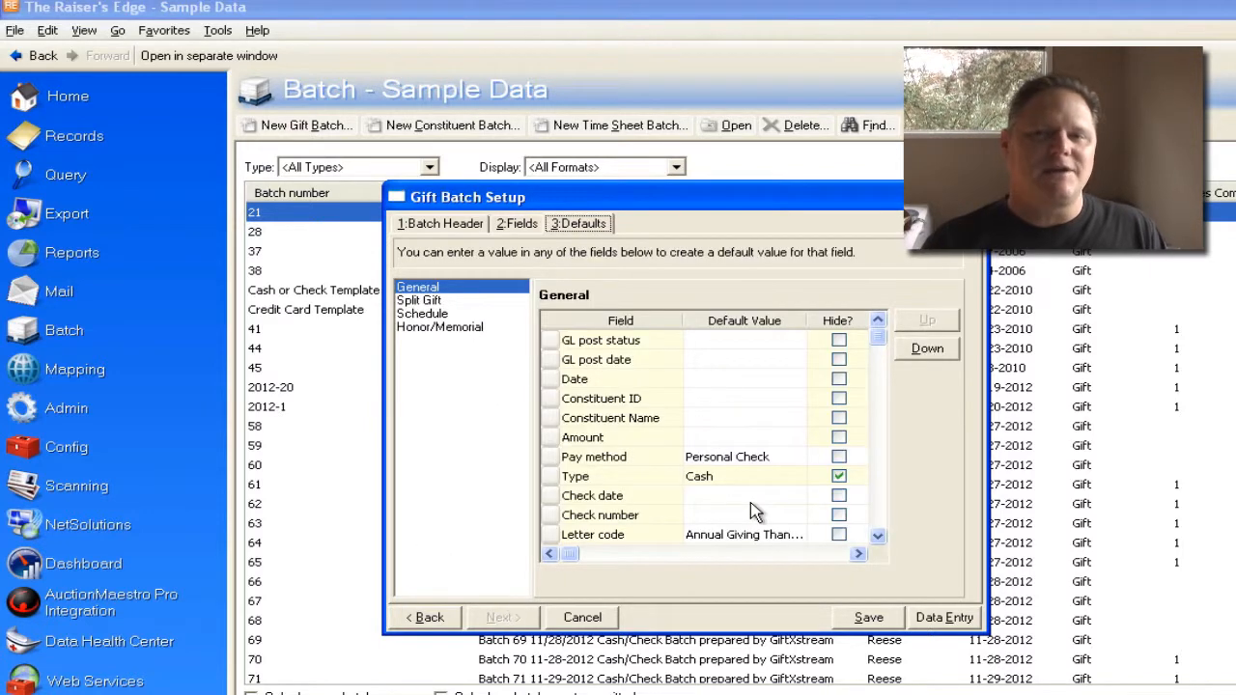
pyautogui.press('Tab')
pyautogui.press('Tab')
pyautogui.press('n')
pyautogui.press('Tab')
pyautogui.press('space')
# Set the default GL post date to 11-29-2012 and hide it, and set the default gift date to 11-29-2012
pyautogui.press('Tab')
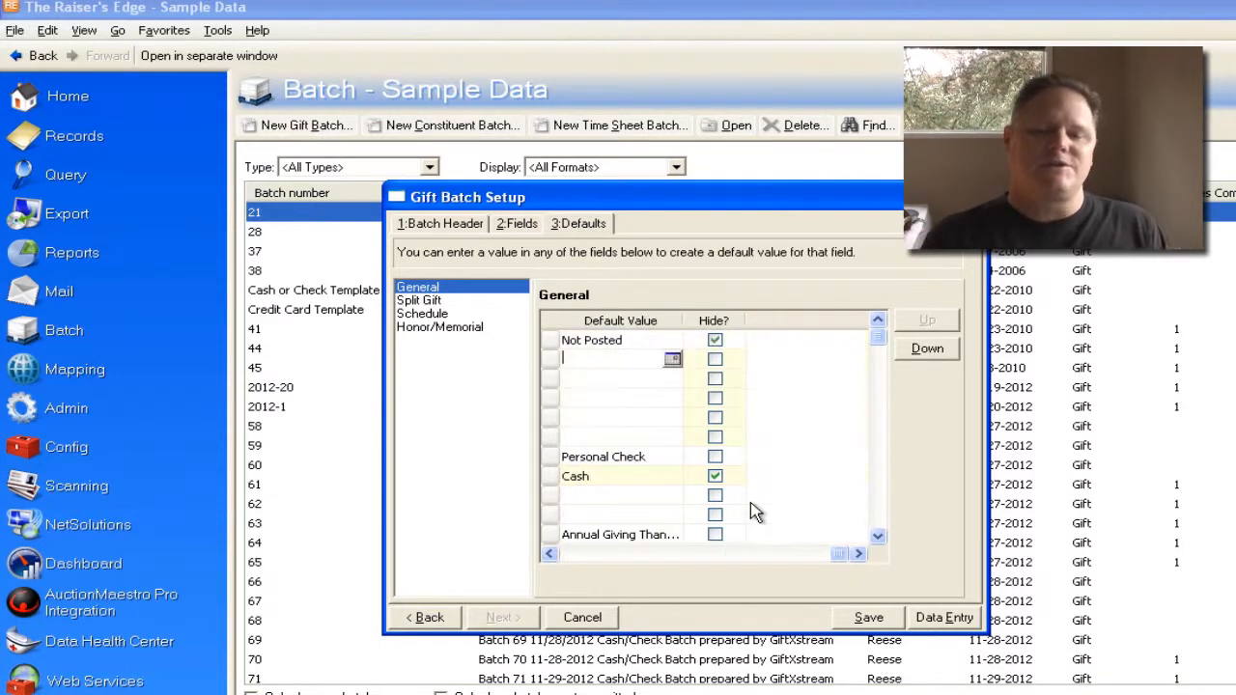
pyautogui.write('11-29-2012')
pyautogui.press('Tab')
pyautogui.press('space')
pyautogui.press('Tab')
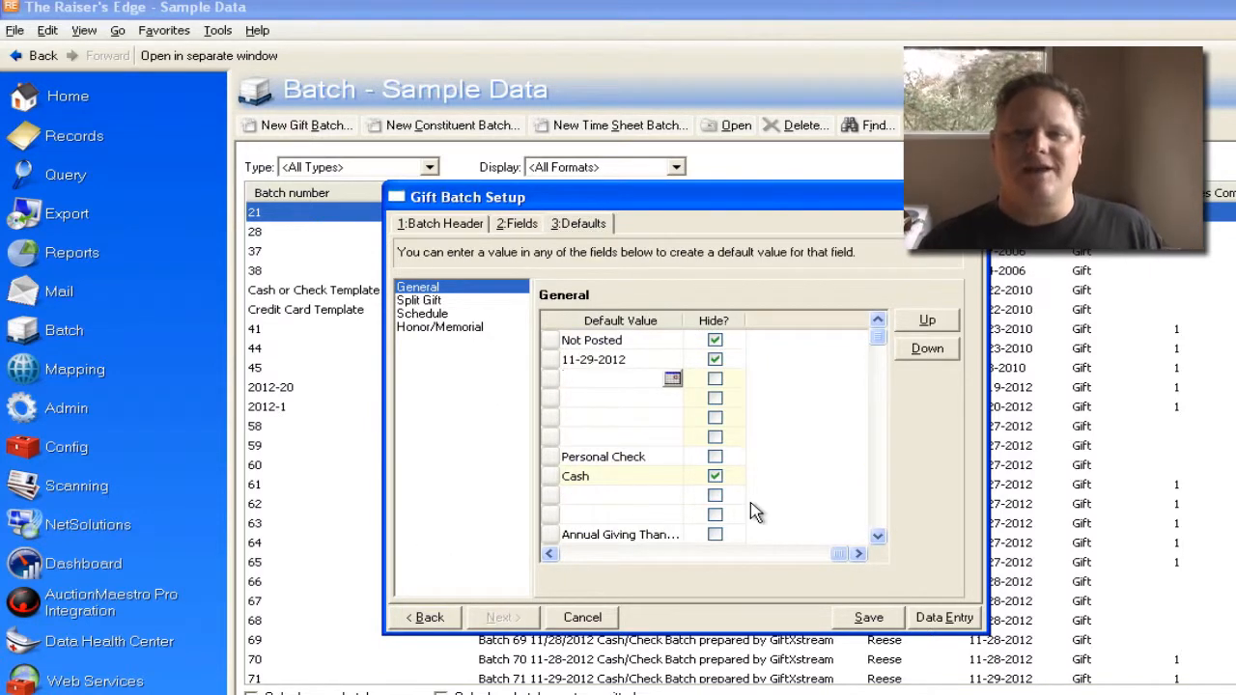
pyautogui.write('11-29-2012')
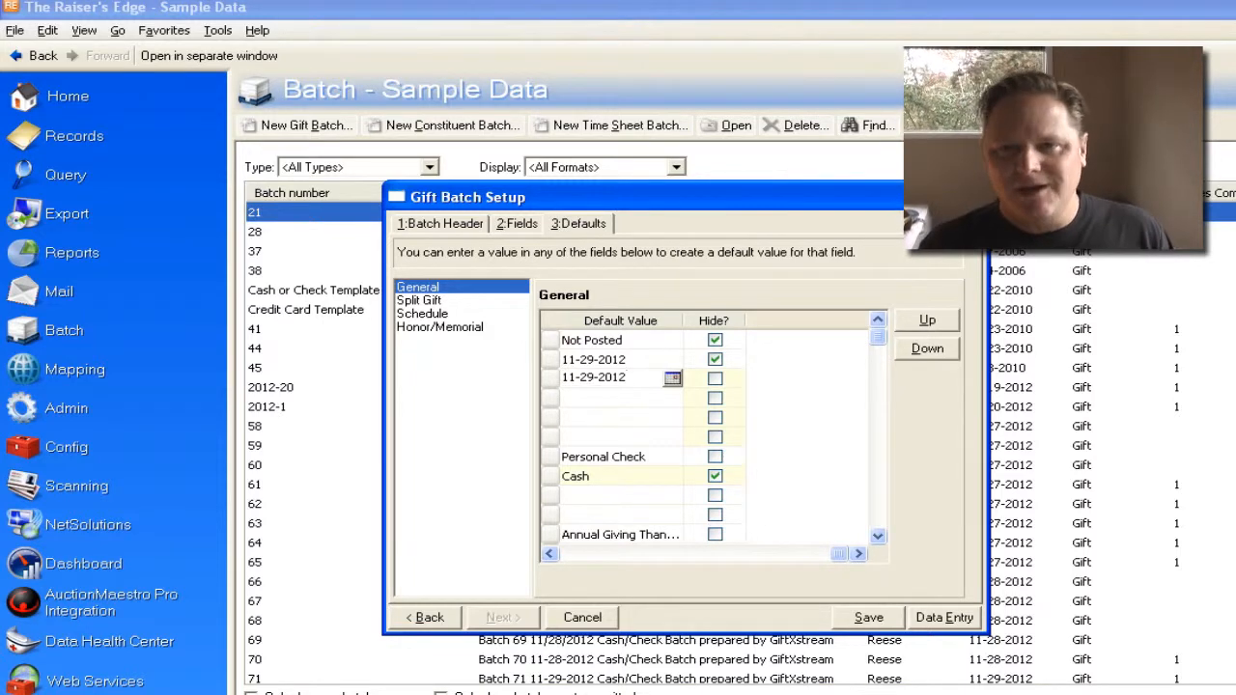
# Open the batch for data entry and enter the first gift's constituent ID and a $50.00 amount
pyautogui.hotkey('alt', 'd')
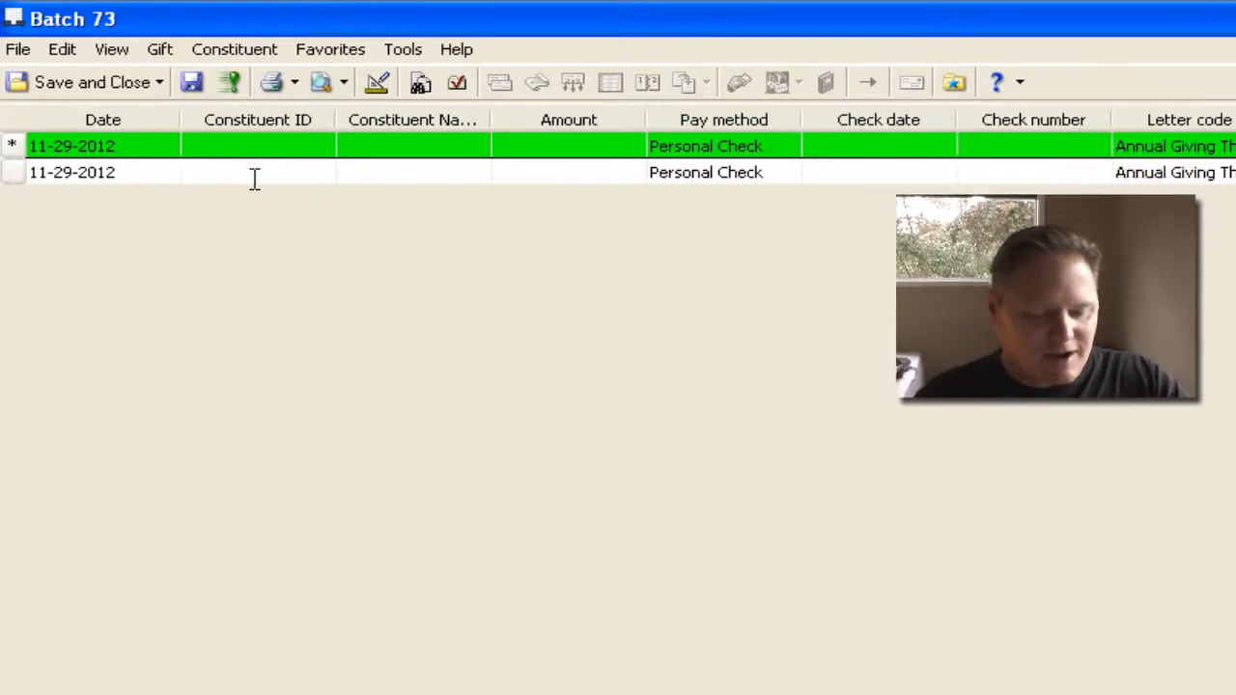
pyautogui.write('23')
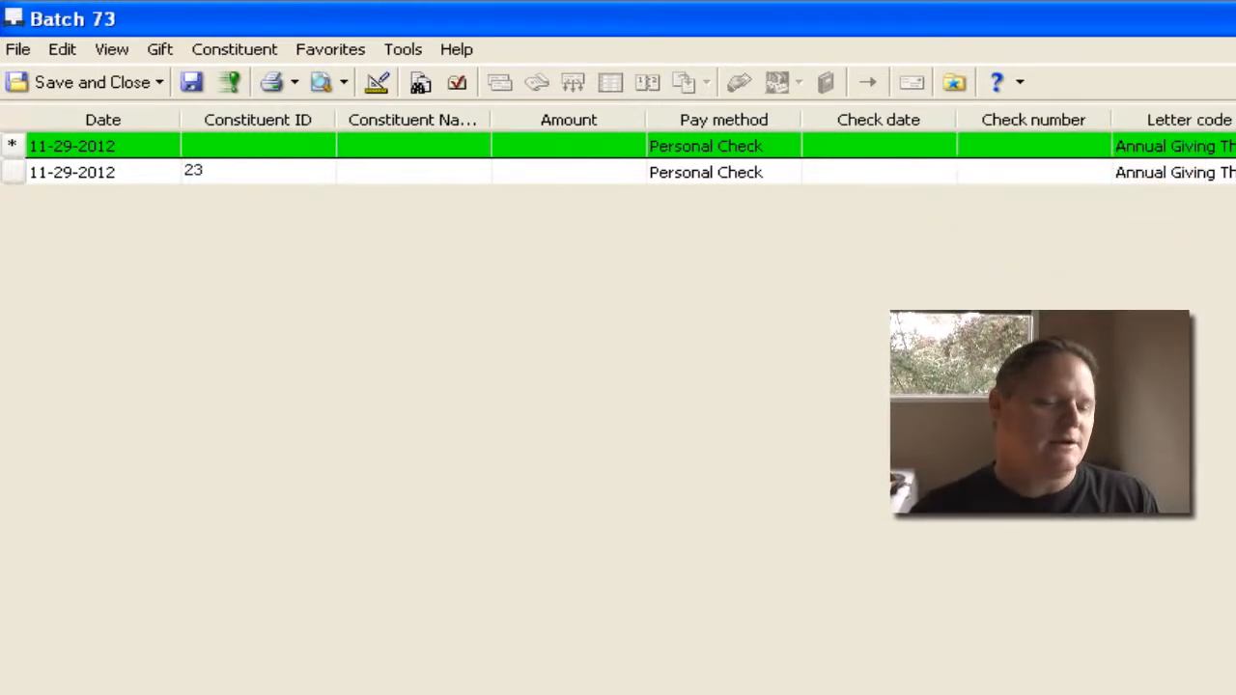
pyautogui.press('Tab')
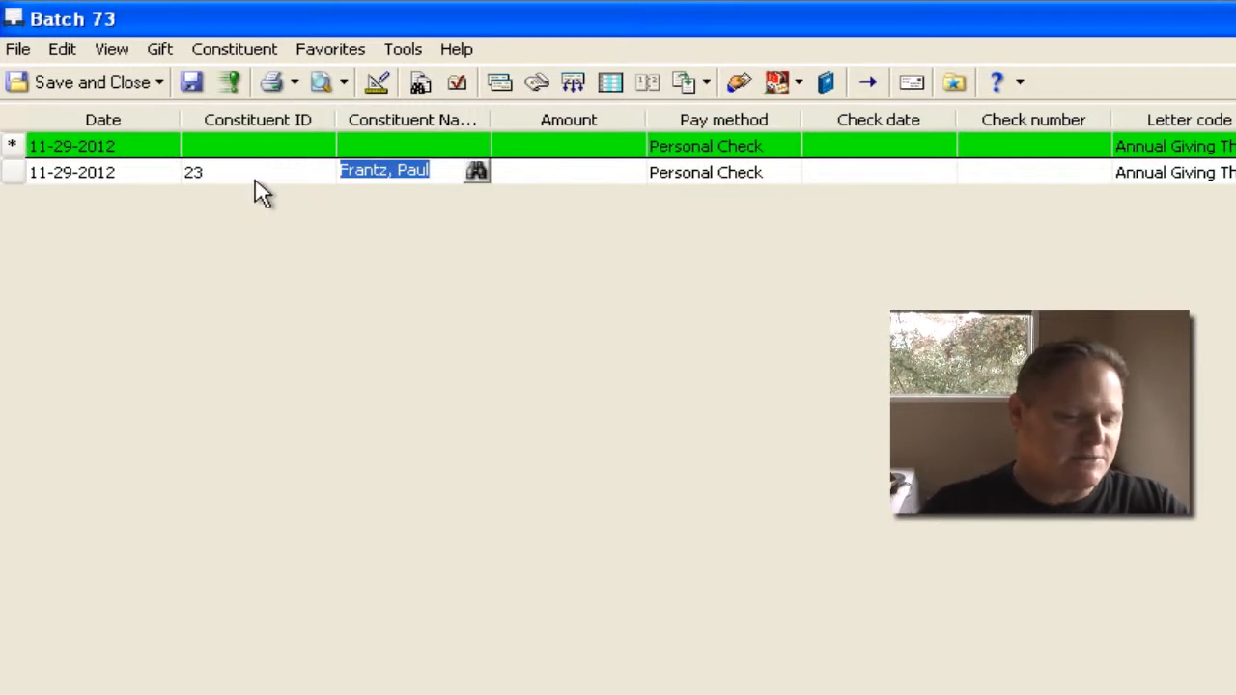
pyautogui.press('Tab')
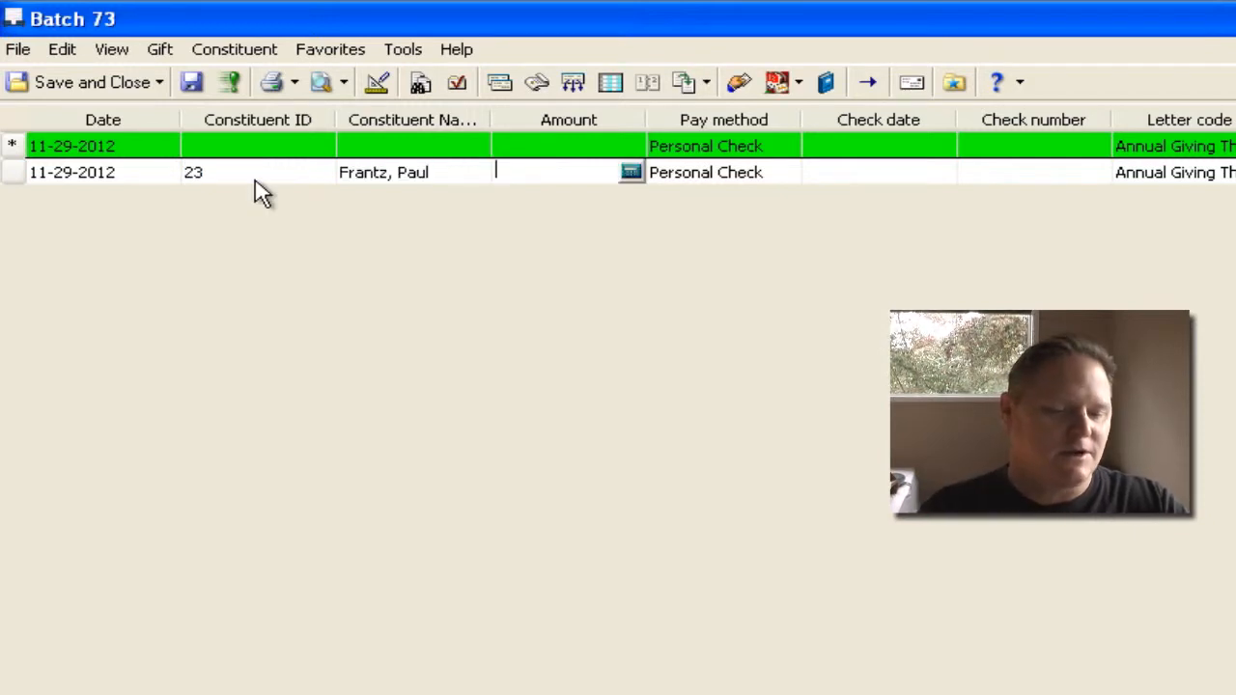
pyautogui.write('50')
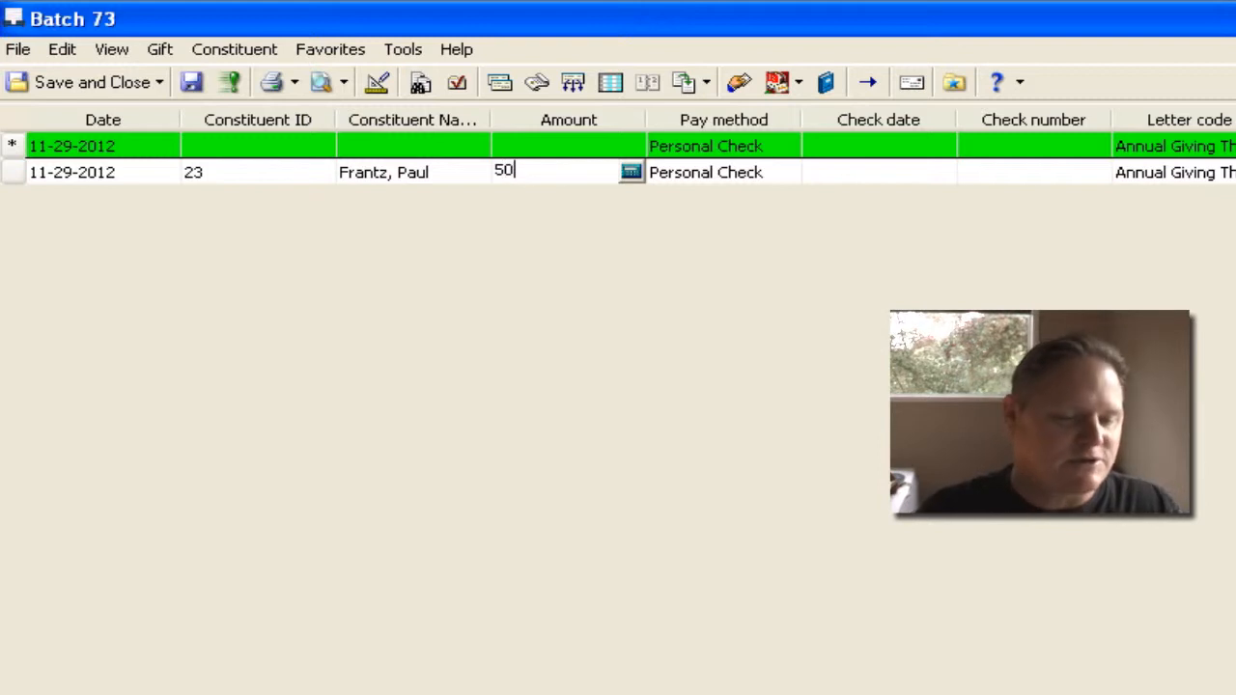
pyautogui.press('Tab')
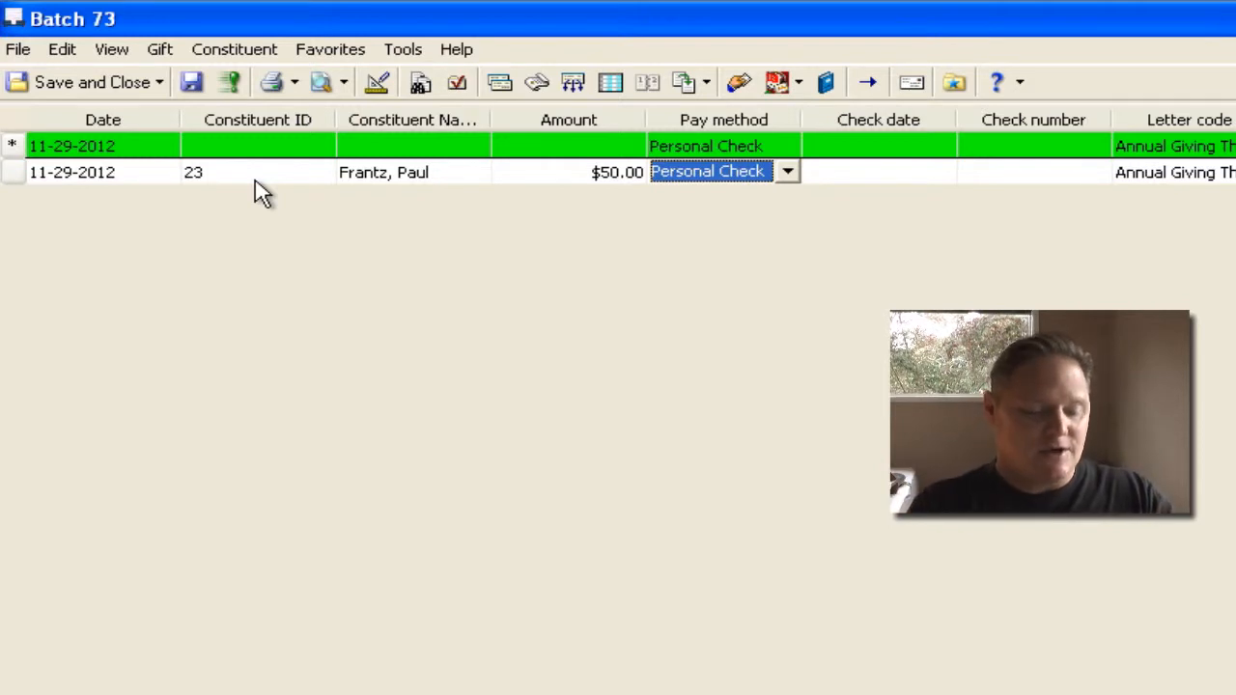
# Keep Personal Check and check date 11-29-2012 for the first gift, enter check number 1234 and complete the row
pyautogui.press('Tab')
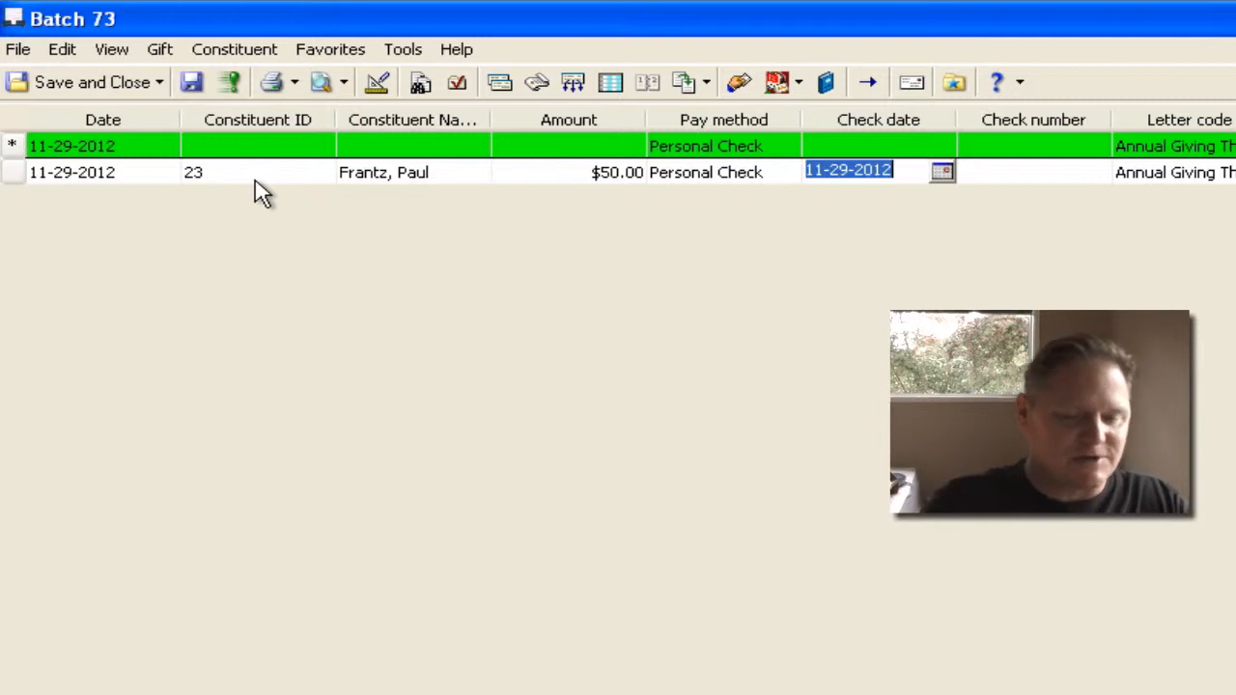
pyautogui.press('Tab')
pyautogui.write('1234')
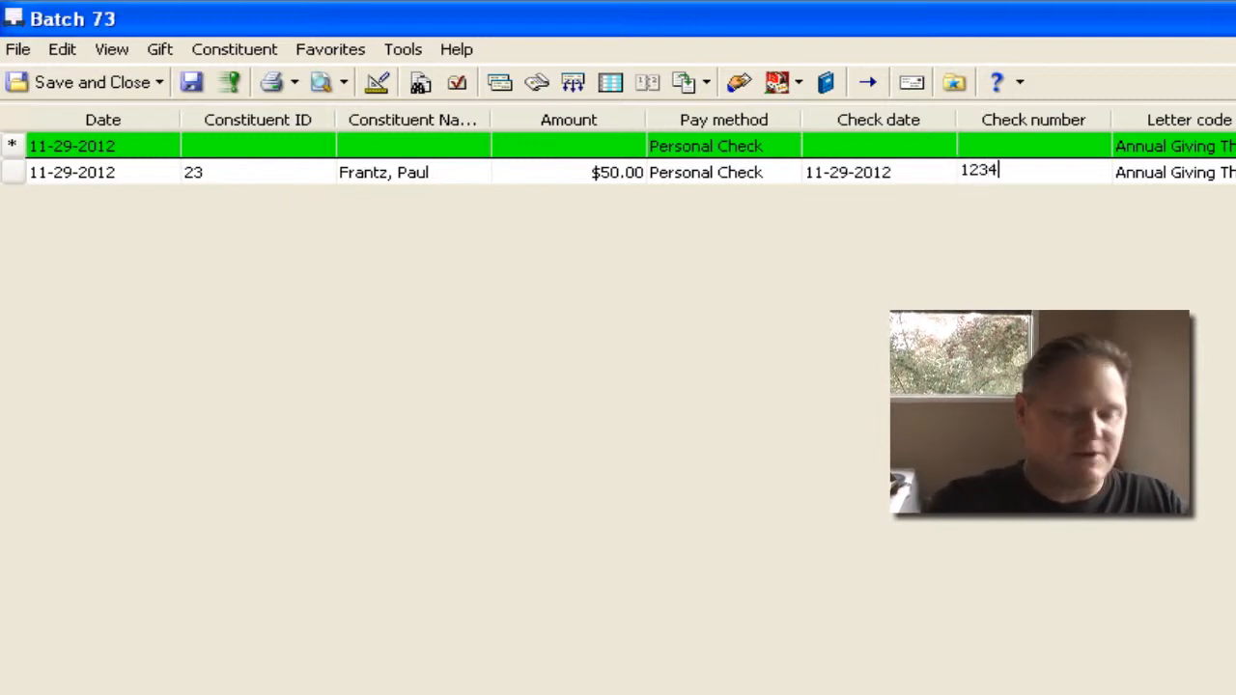
pyautogui.press('Tab')
pyautogui.press('Return')
pyautogui.press('Tab')
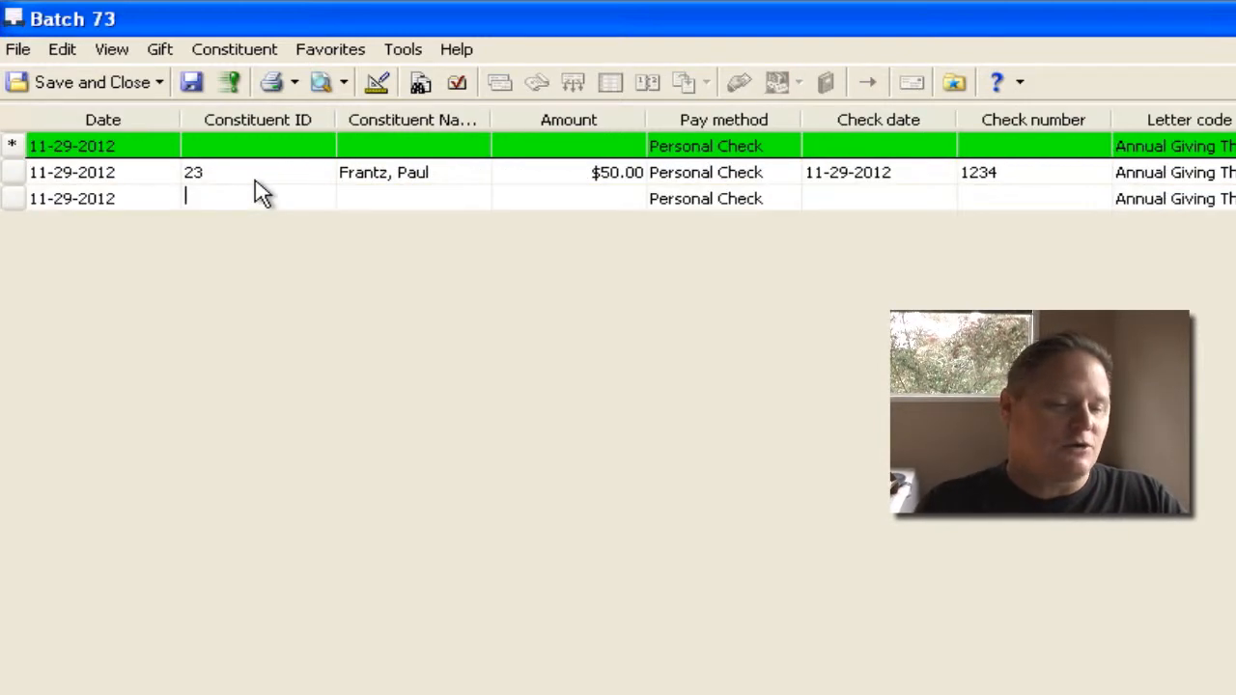
# Enter the second gift's constituent ID and an amount of $150.00, keeping the default gift date
pyautogui.write('32')
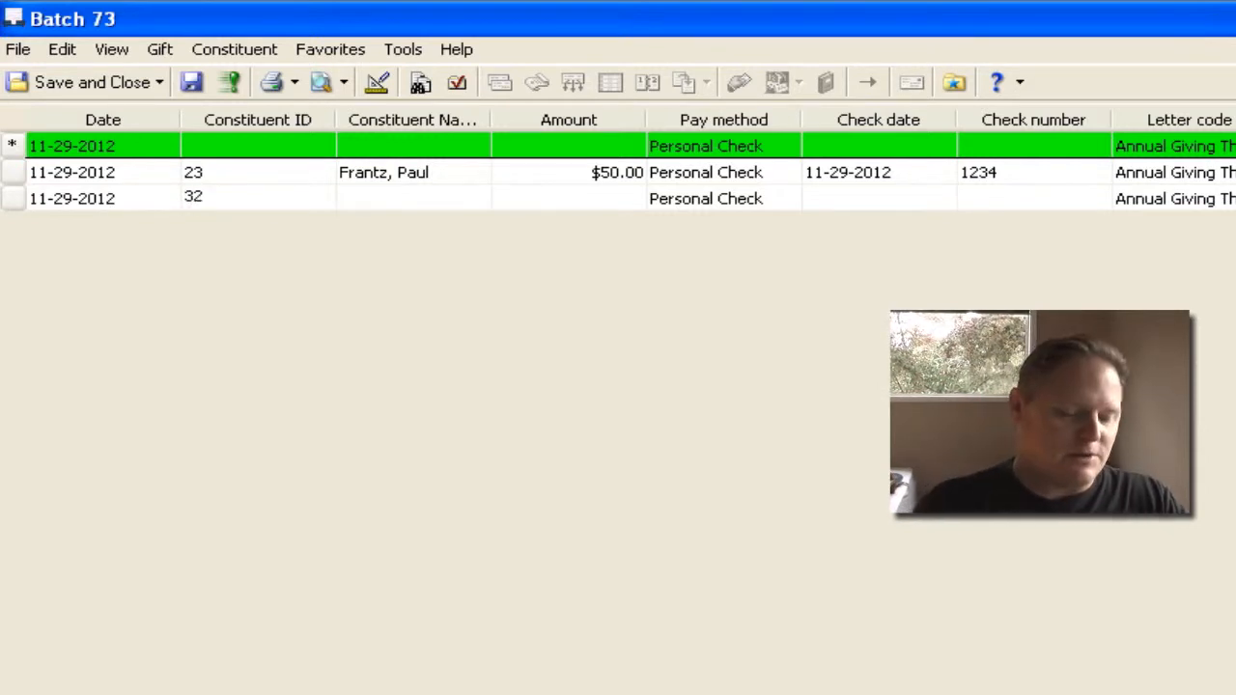
pyautogui.press('Tab')
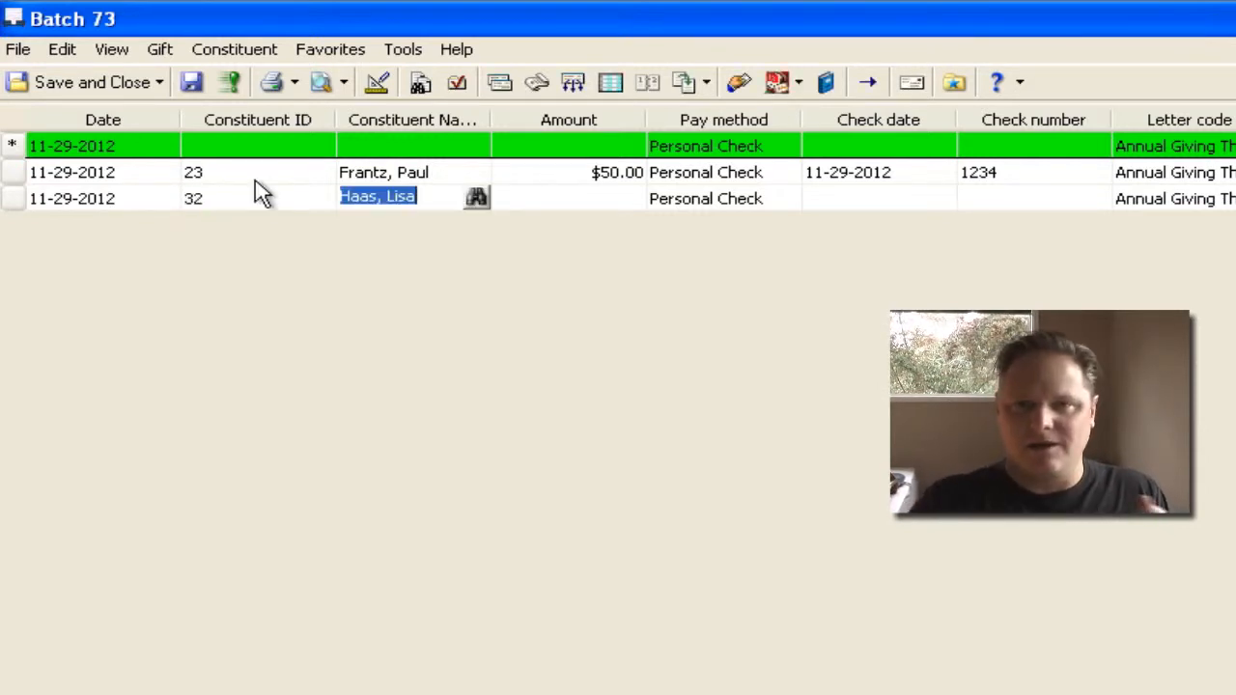
pyautogui.press('Tab')
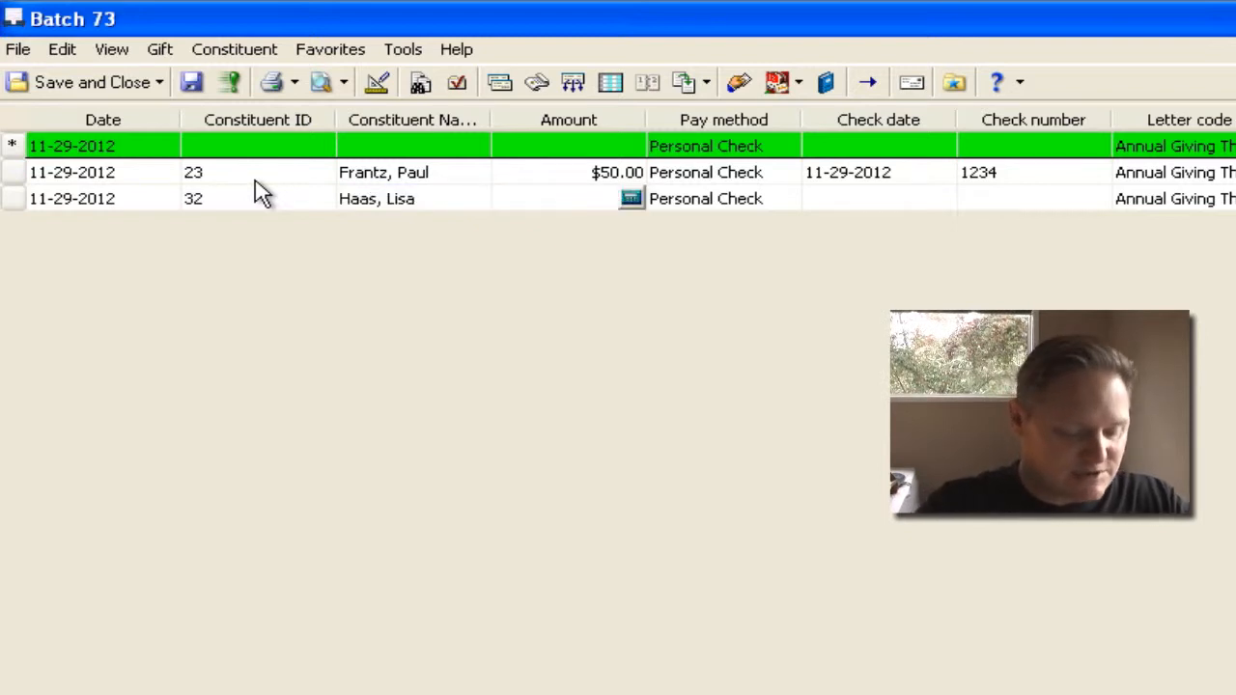
pyautogui.write('150')
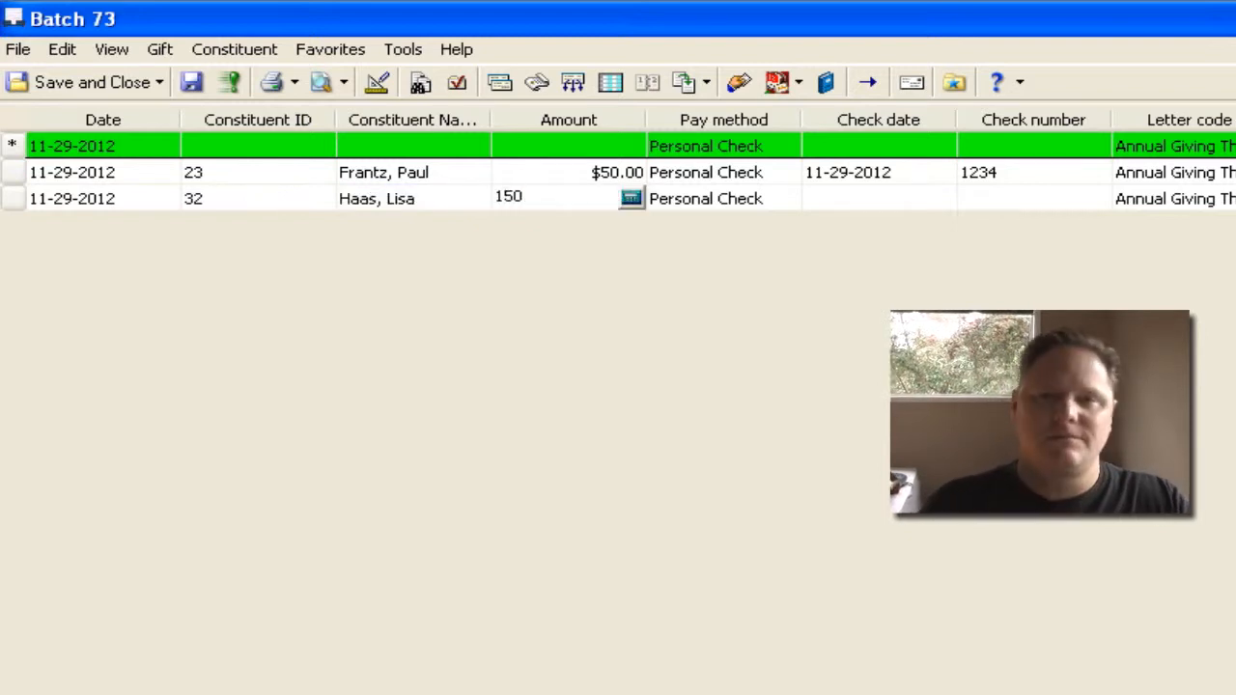
pyautogui.press('Tab')
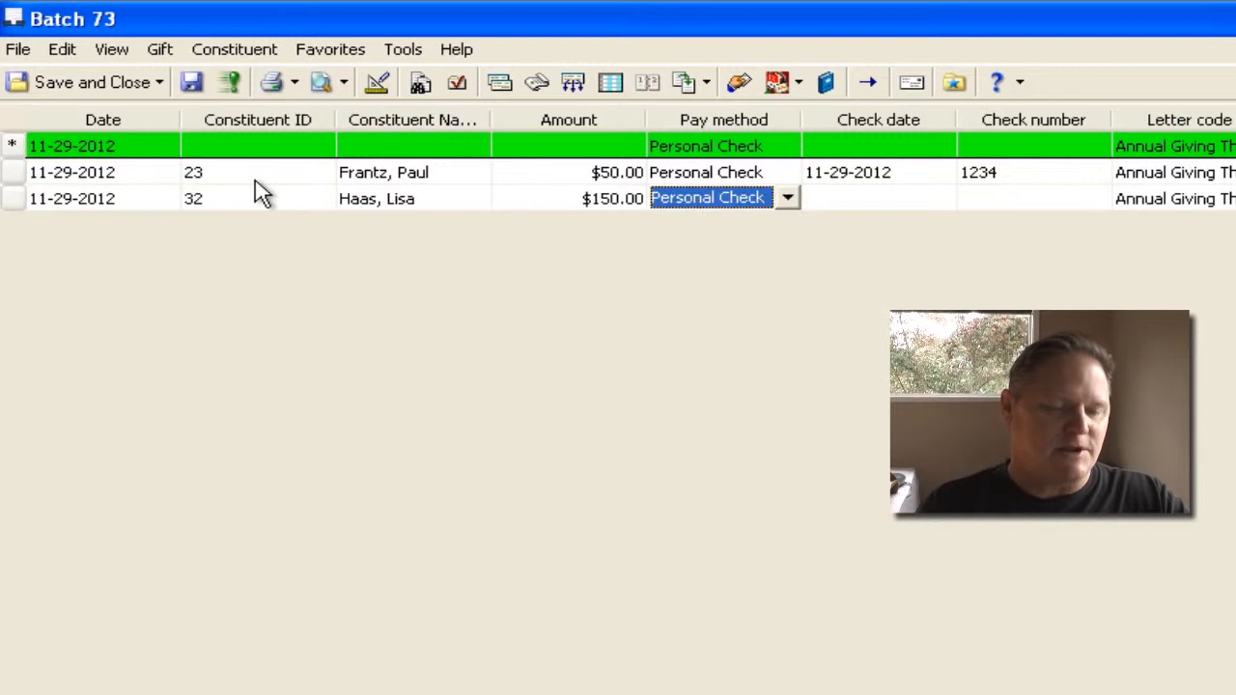
# Set the second gift's pay method to Cash and complete the row with the default letter code, appeal and fund
pyautogui.press('c')
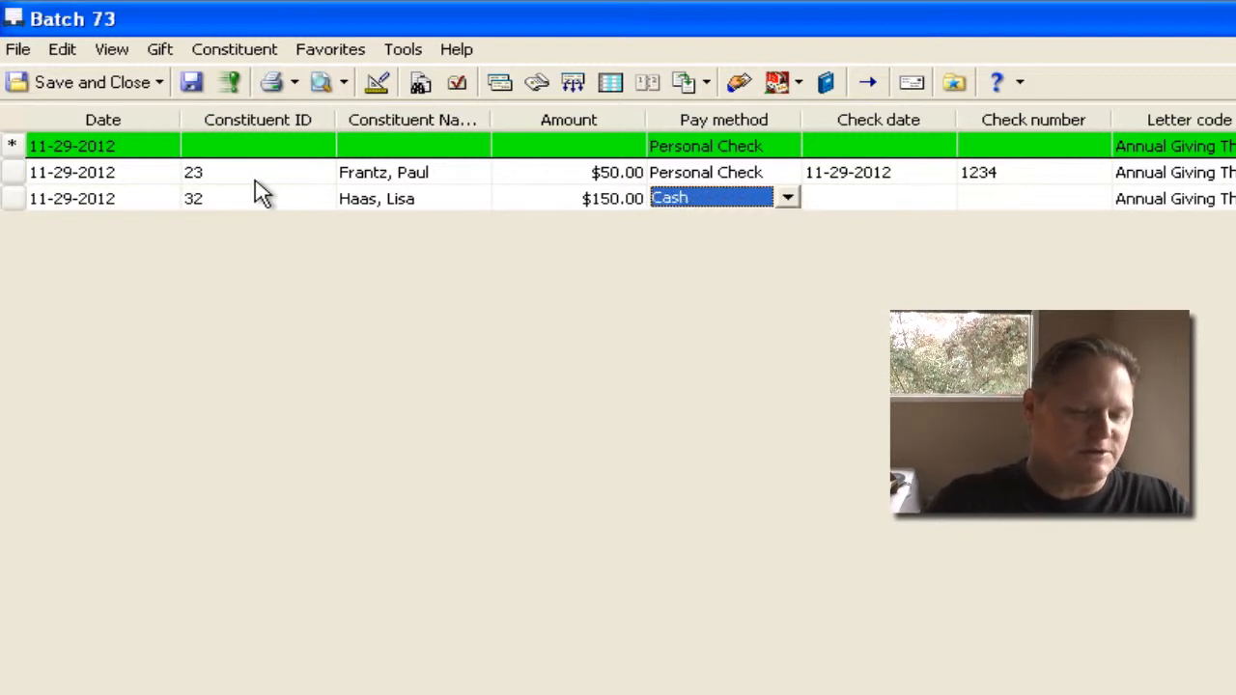
pyautogui.press('Tab')
pyautogui.press('Tab')
pyautogui.press('Tab')
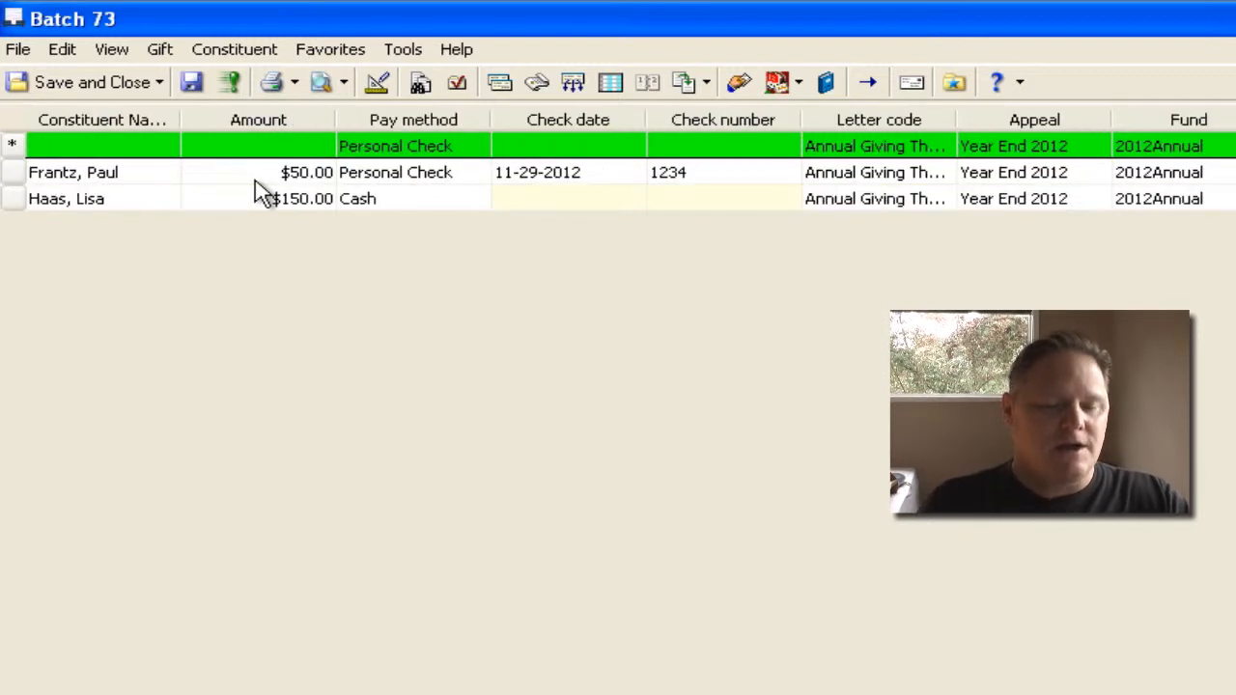
pyautogui.press('Tab')
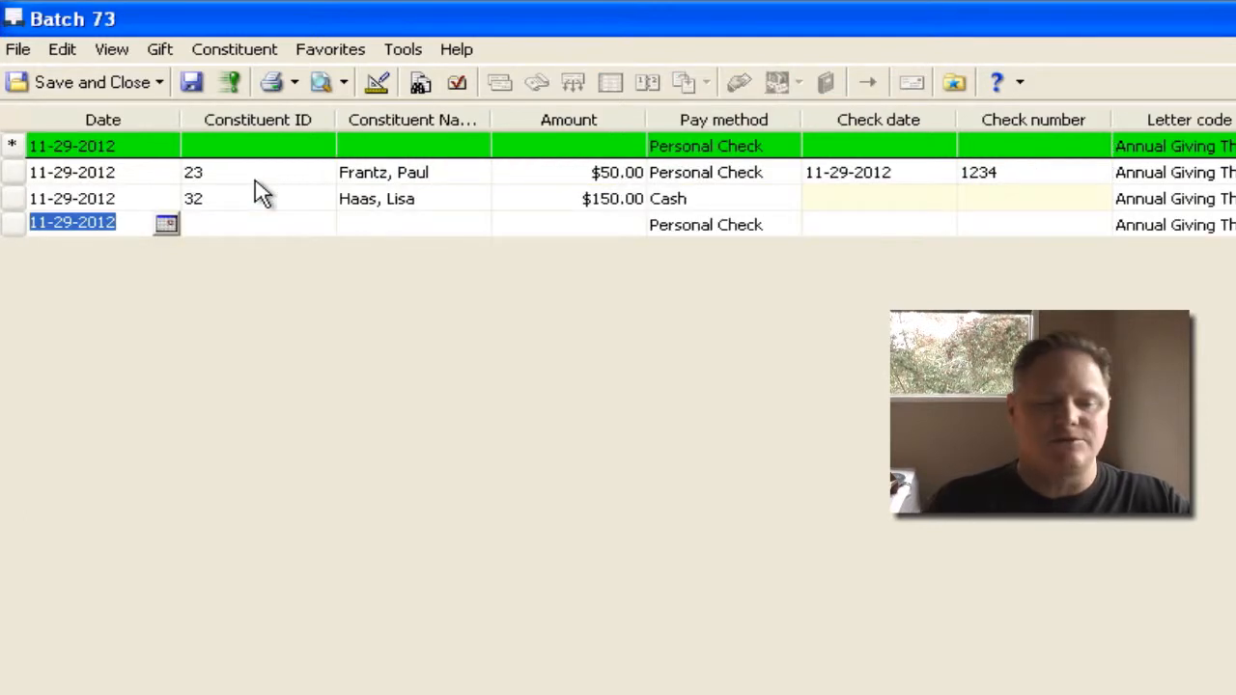
# Look up the third gift's constituent by abbreviated name and enter an amount of $150.00
pyautogui.press('Tab')
pyautogui.press('Tab')
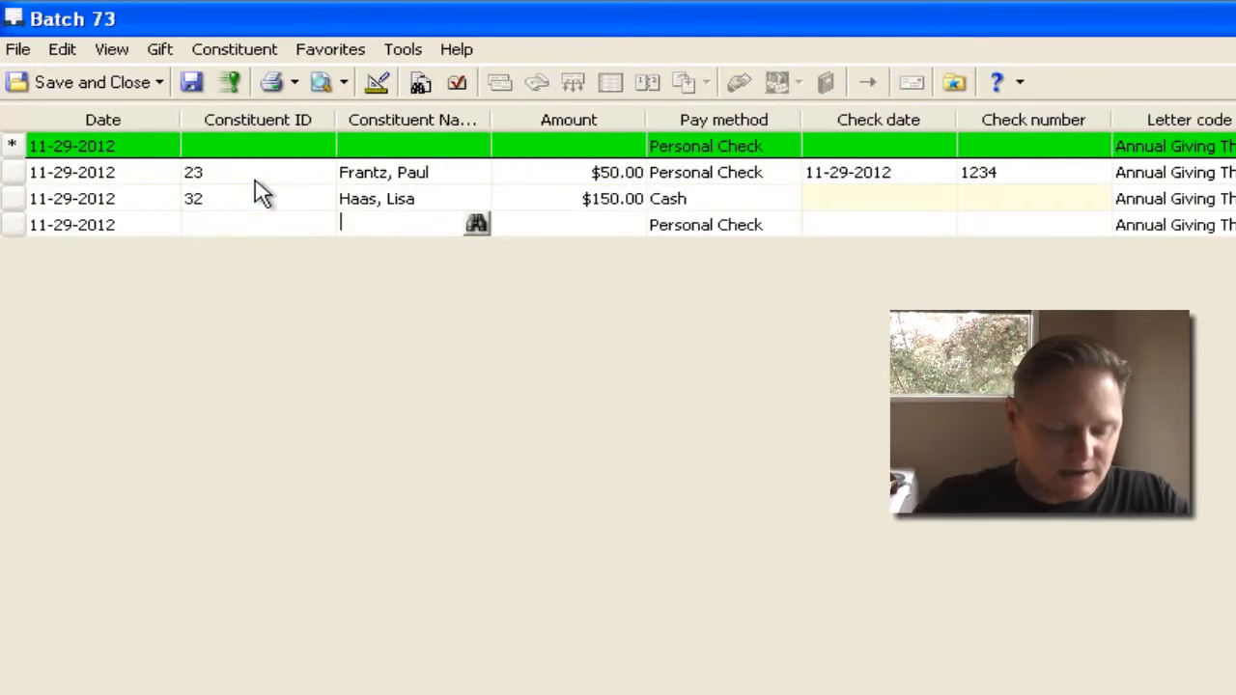
pyautogui.write('sm,h')
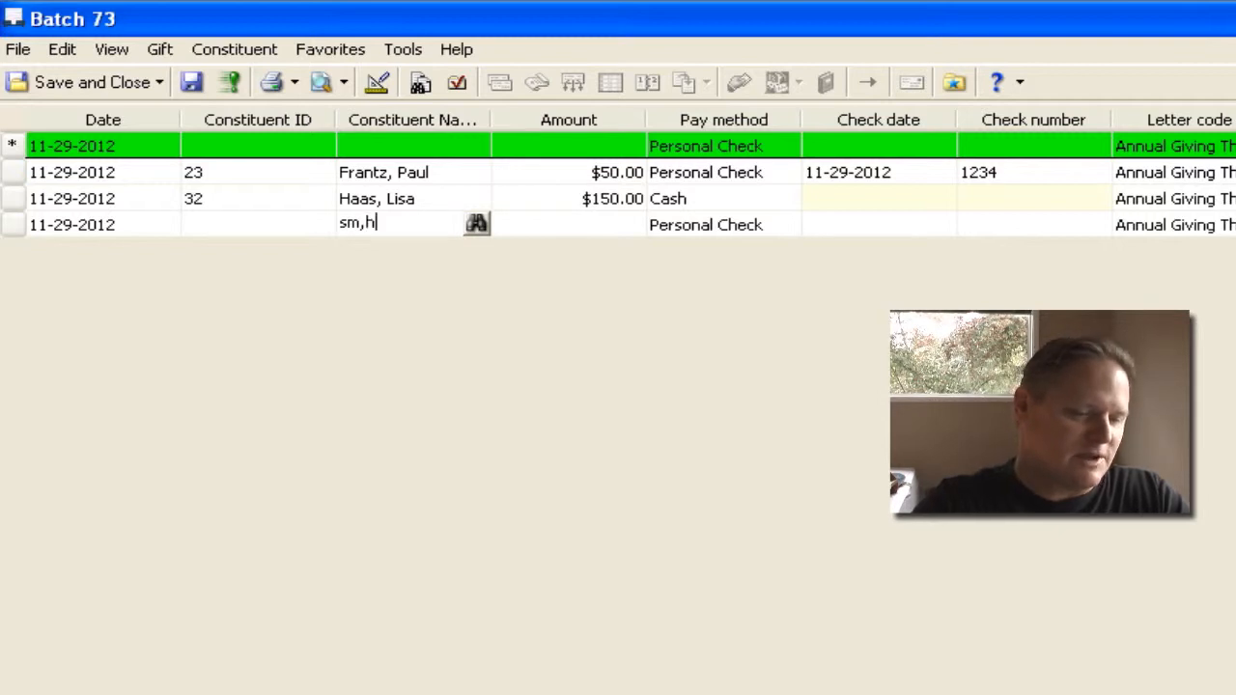
pyautogui.press('Tab')
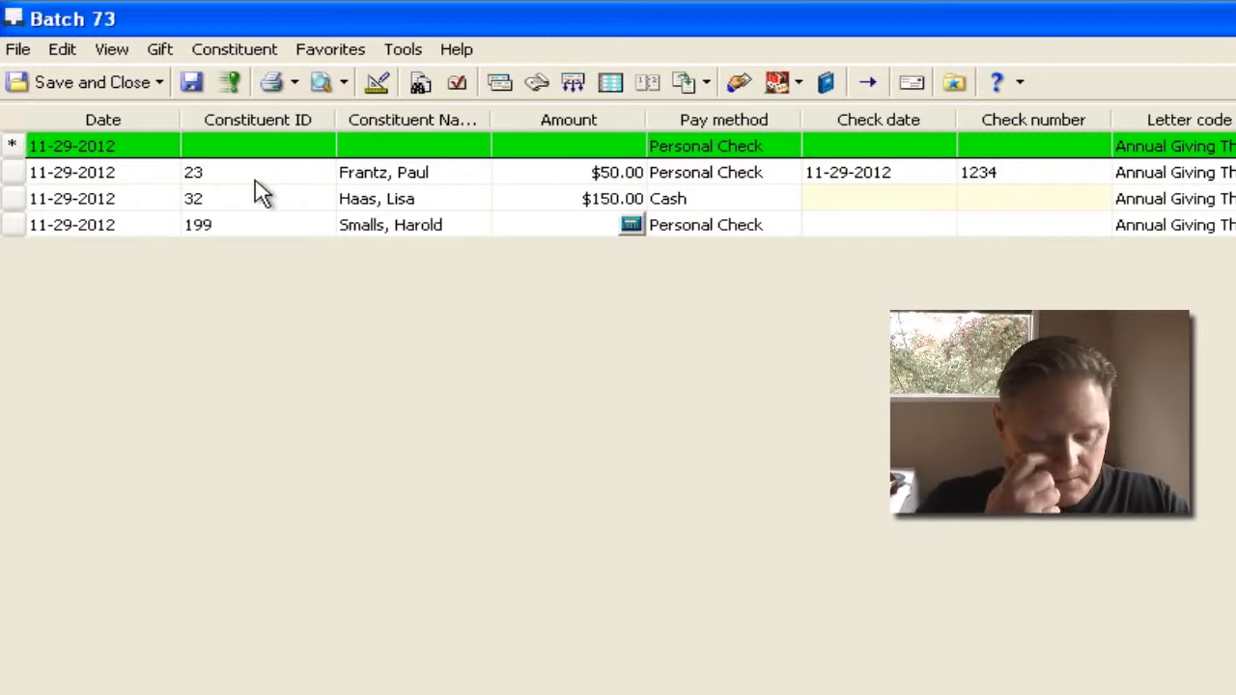
pyautogui.write('150')
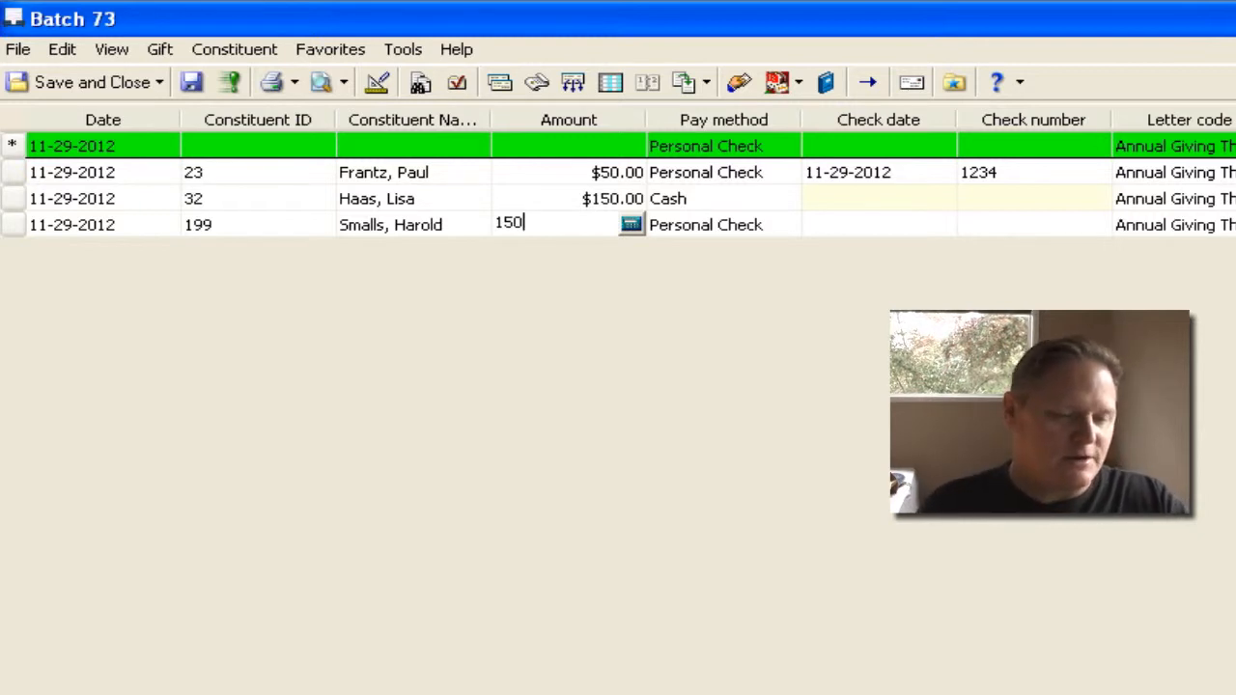
pyautogui.press('Tab')
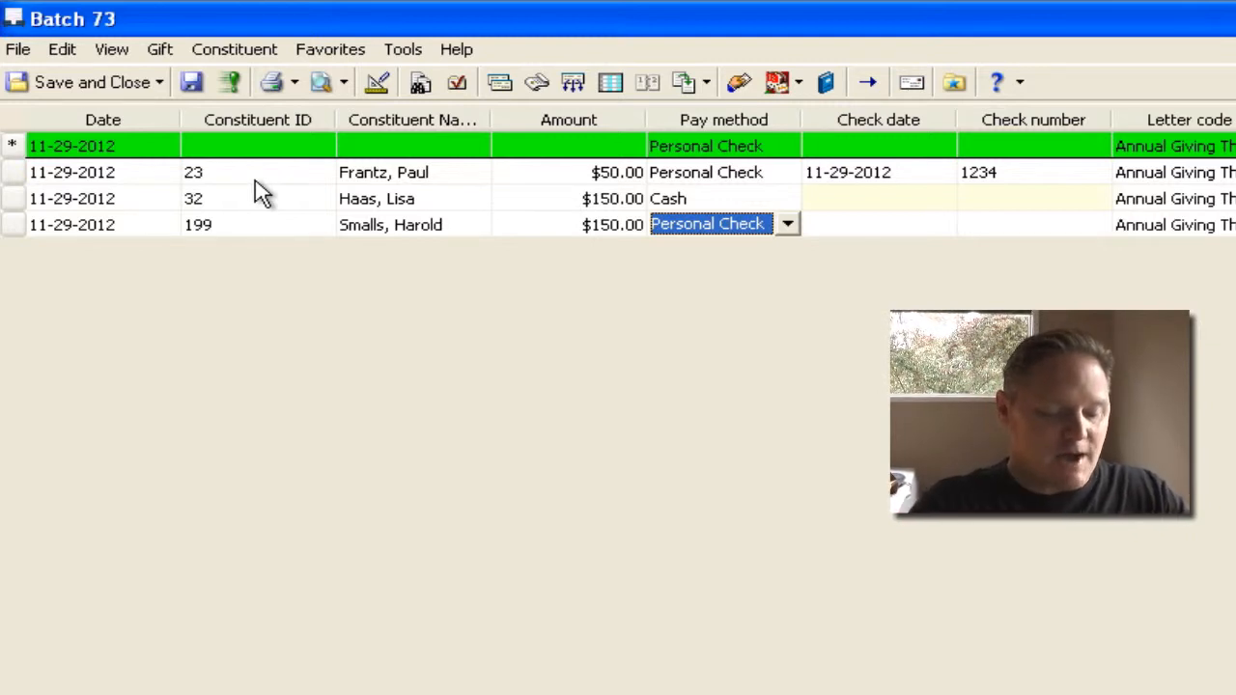
# Keep Personal Check for the third gift, enter check number 2345 and complete the row
pyautogui.press('Tab')
pyautogui.press('Tab')
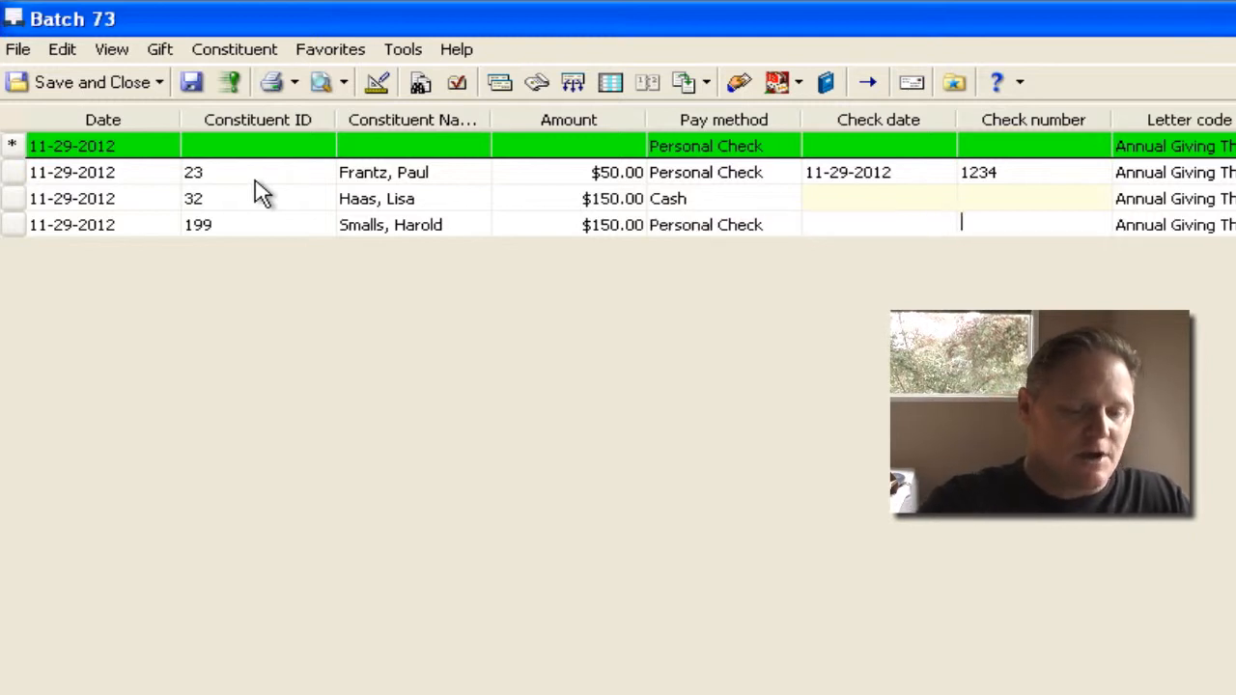
pyautogui.write('2345')
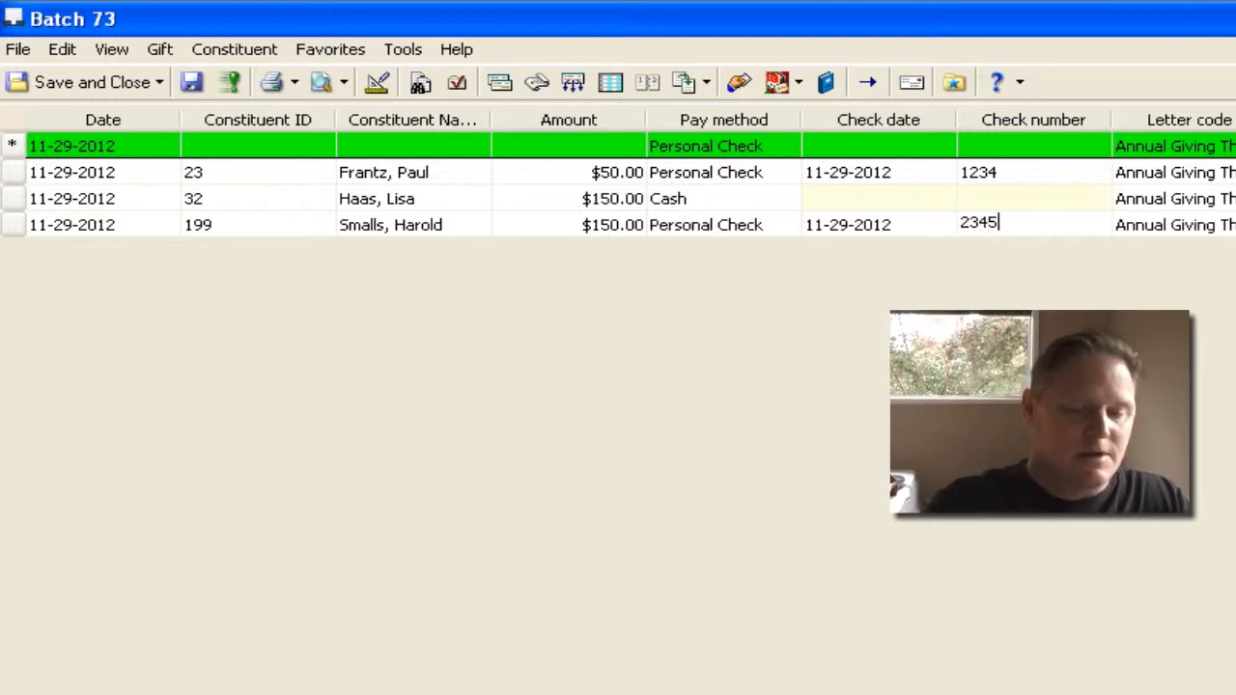
pyautogui.press('Tab')
pyautogui.press('Return')
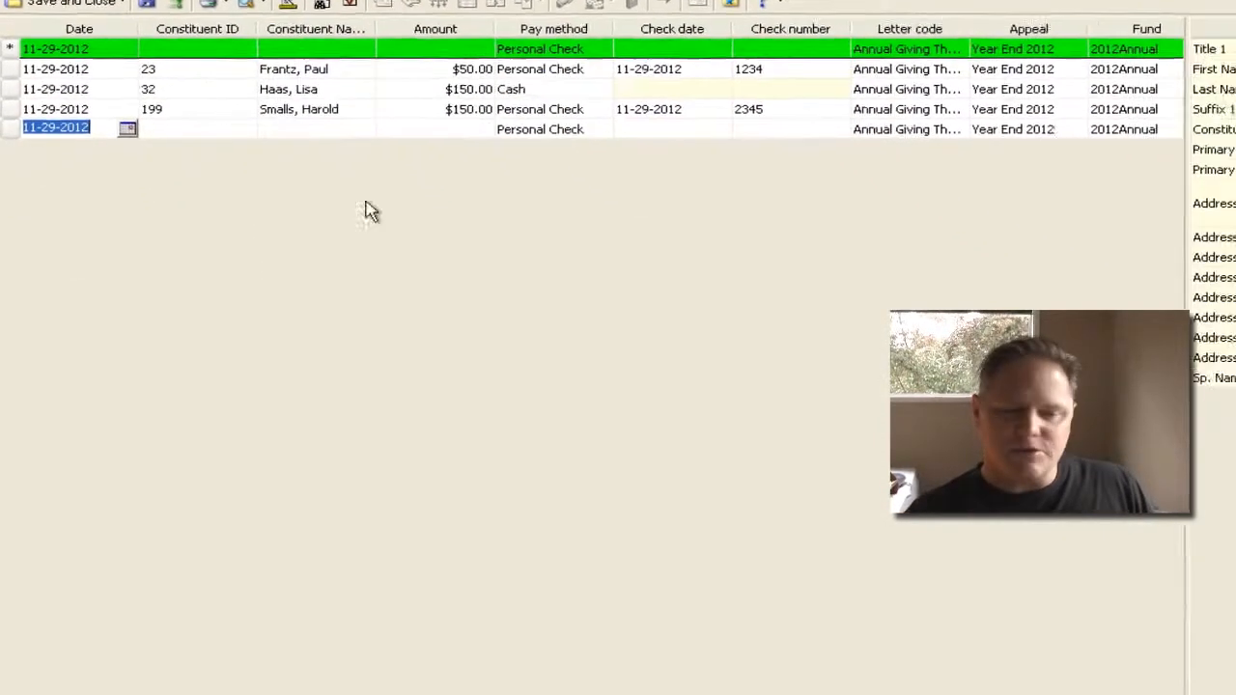
# Validate the batch against its projected totals and return to the gift rows to fix the mismatch
pyautogui.click(618, 623)
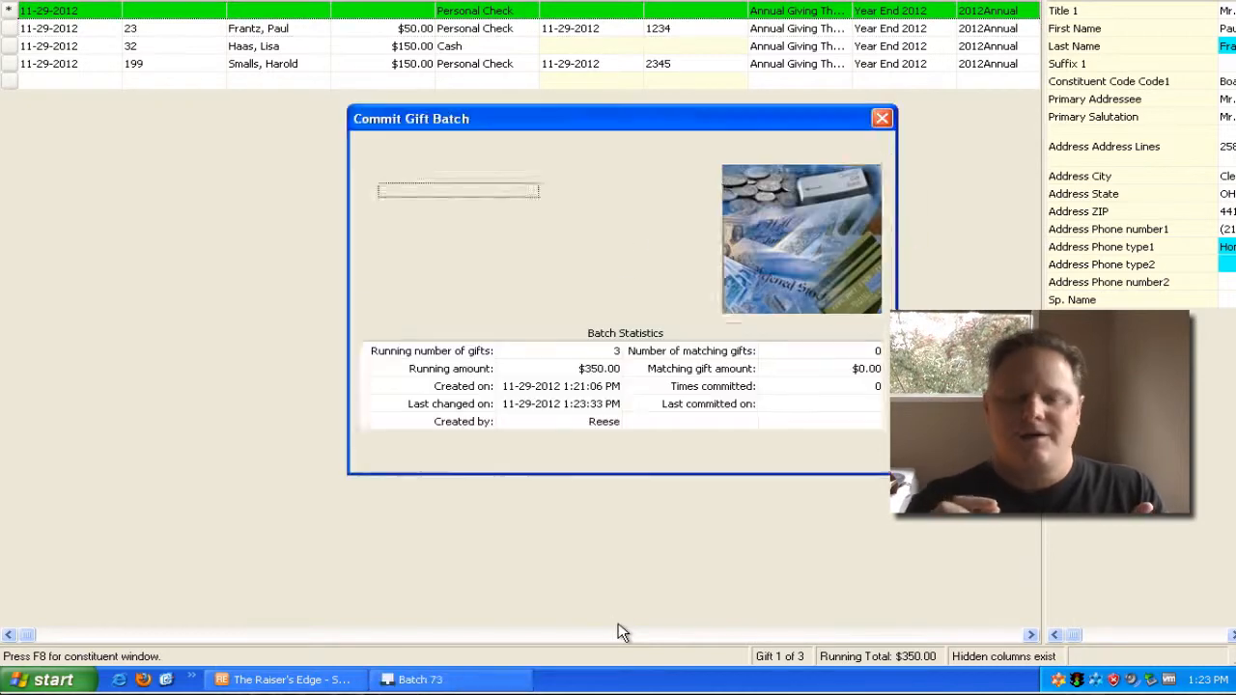
pyautogui.hotkey('alt', 'w')
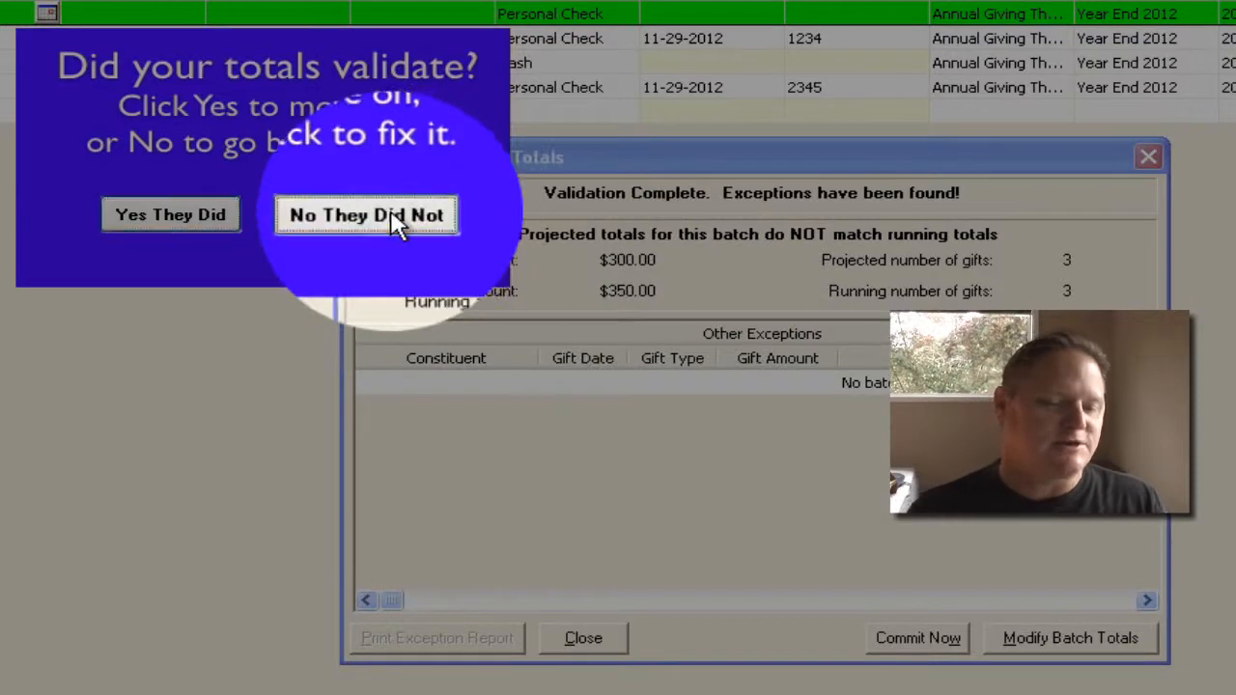
pyautogui.click(413, 218)
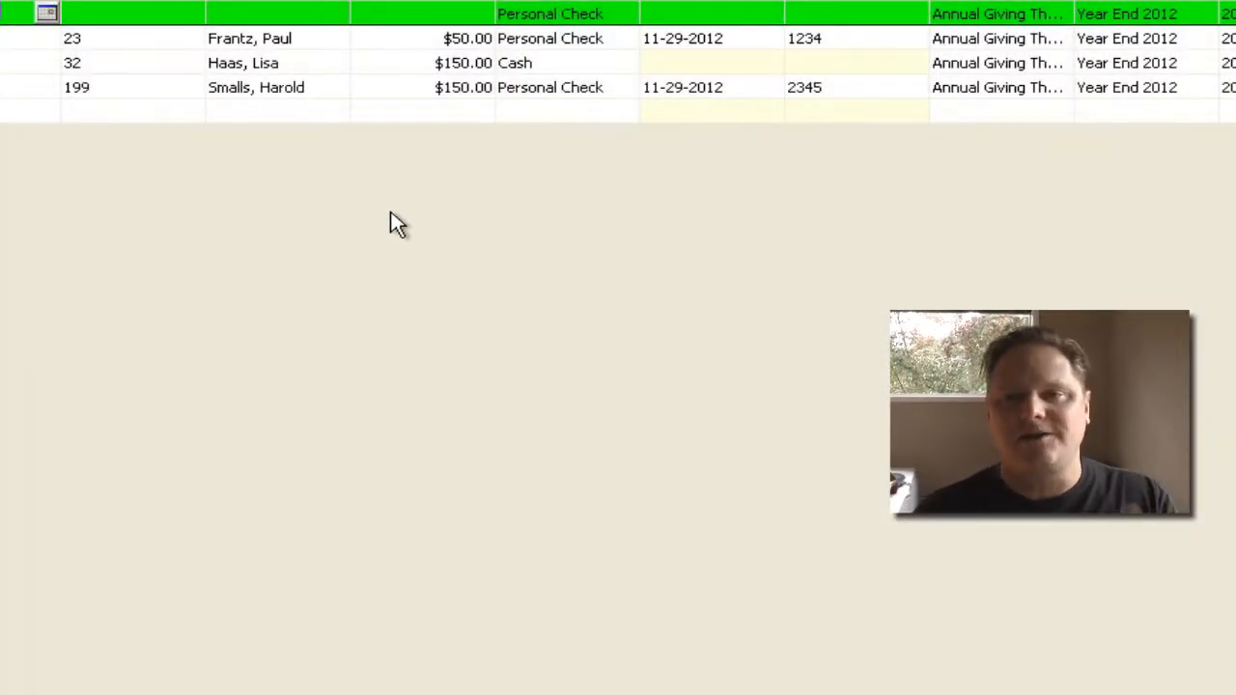
# Set the third gift's amount to $100.00
pyautogui.click(462, 87)
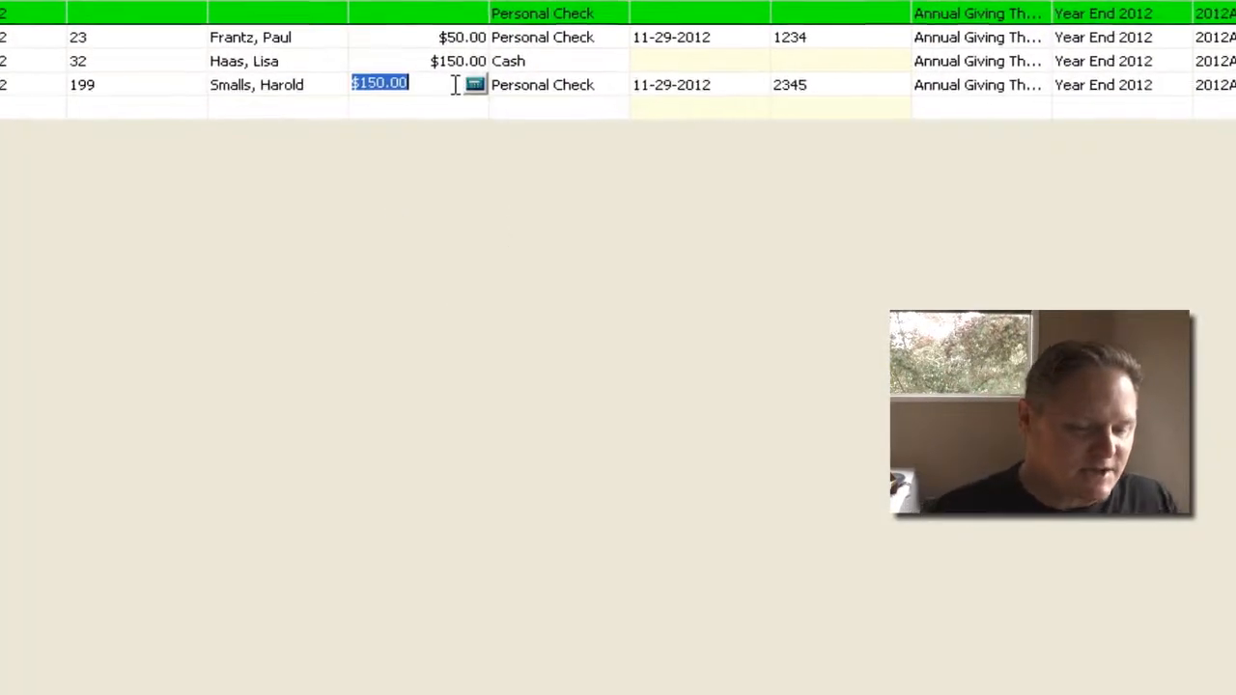
pyautogui.write('100')
pyautogui.press('Tab')
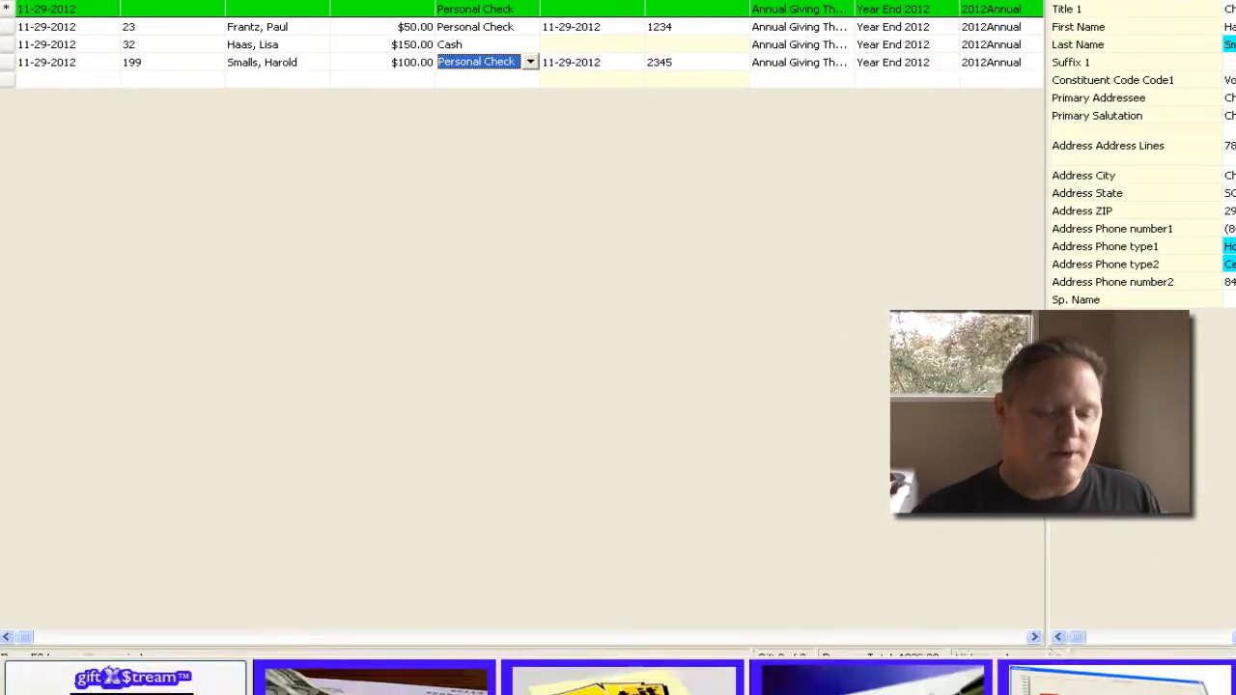
# Commit the corrected batch after checking its totals and save its gifts as the static query Gifts Posted as Batch 73
pyautogui.click(634, 613)
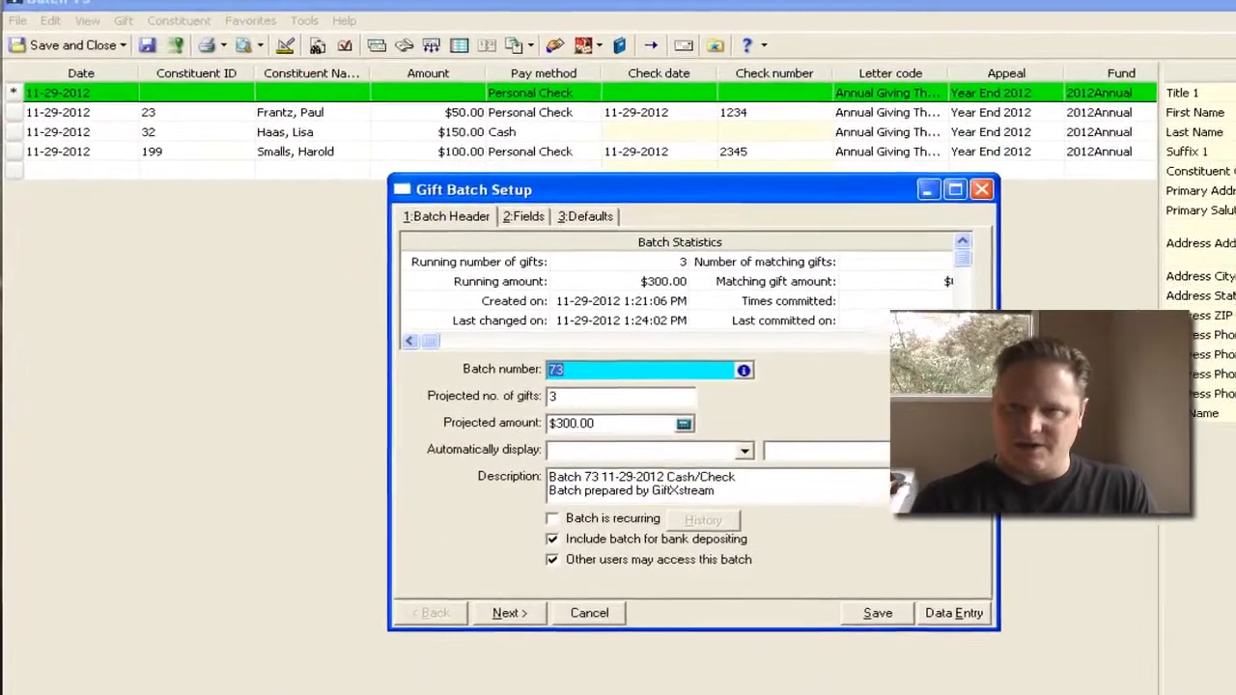
pyautogui.click(929, 578)
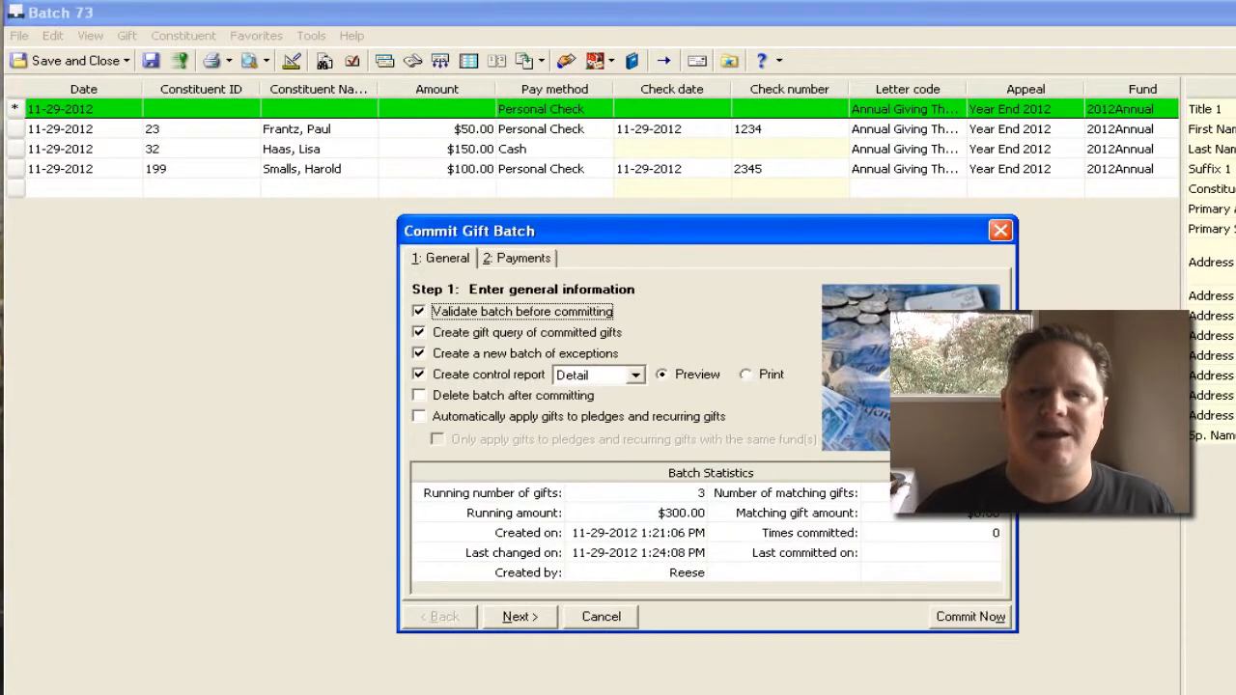
pyautogui.click(970, 616)
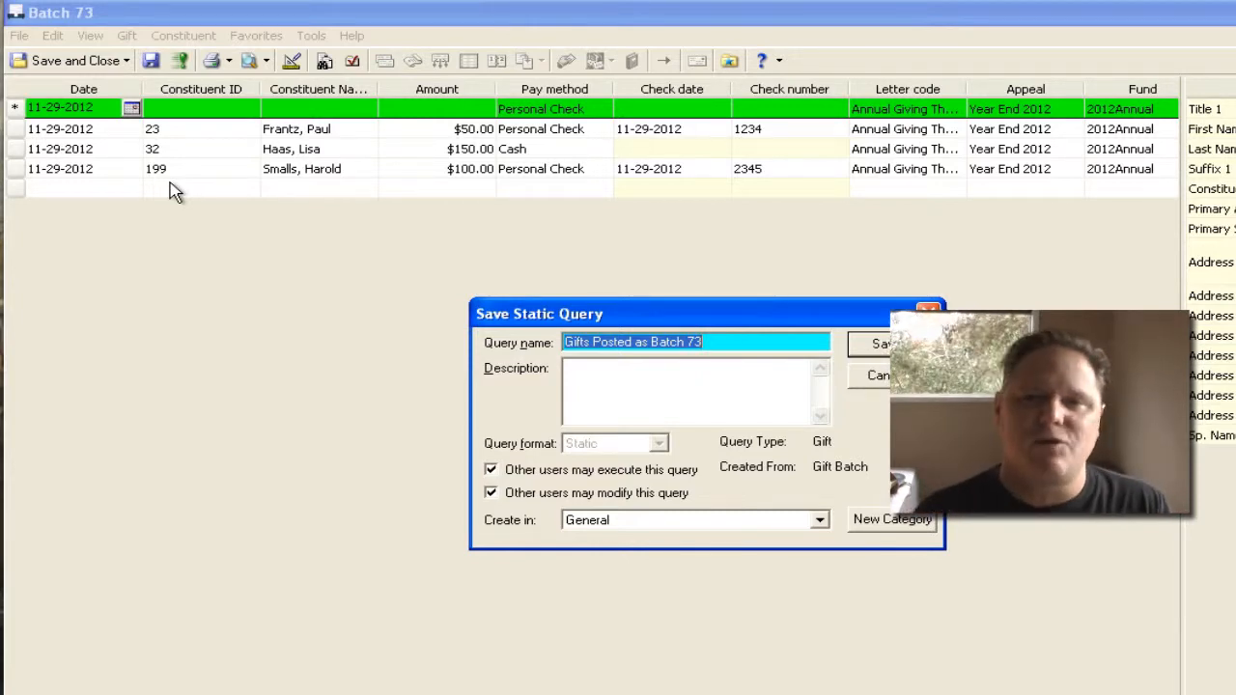
pyautogui.press('Return')
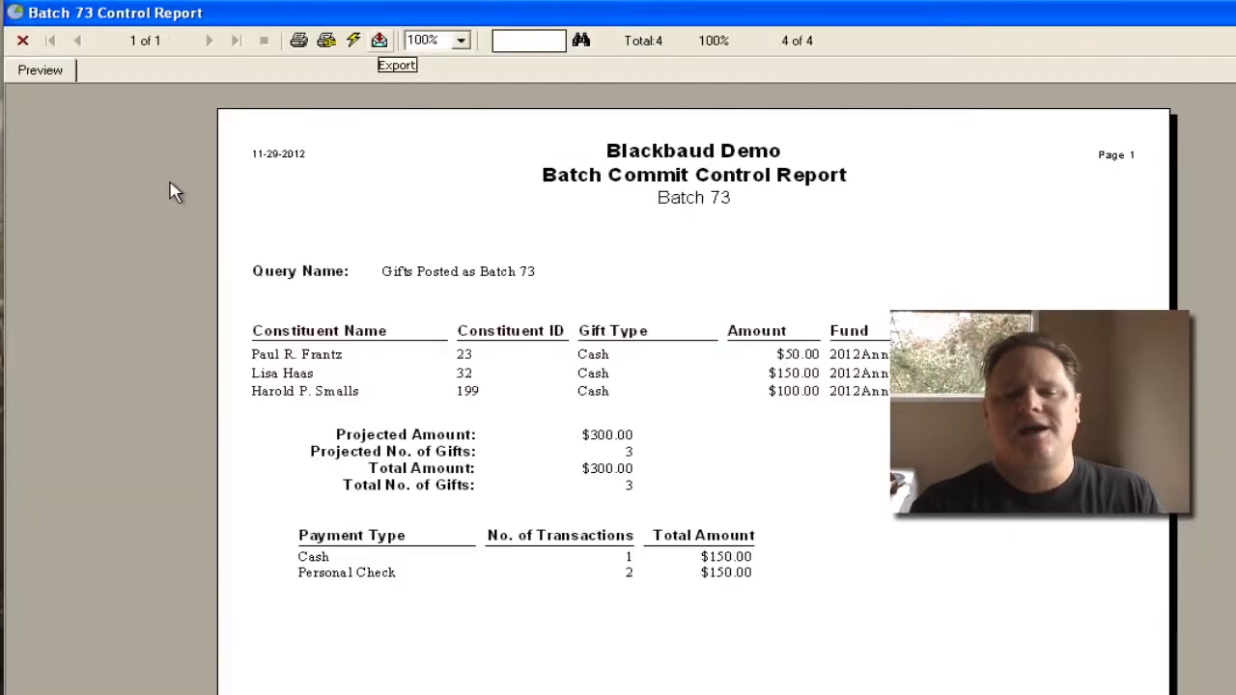
# Export all pages of the control report as a PDF to c:\Batch Control Reports\Batch 73 and close the report
pyautogui.press('Return')
pyautogui.press('Return')
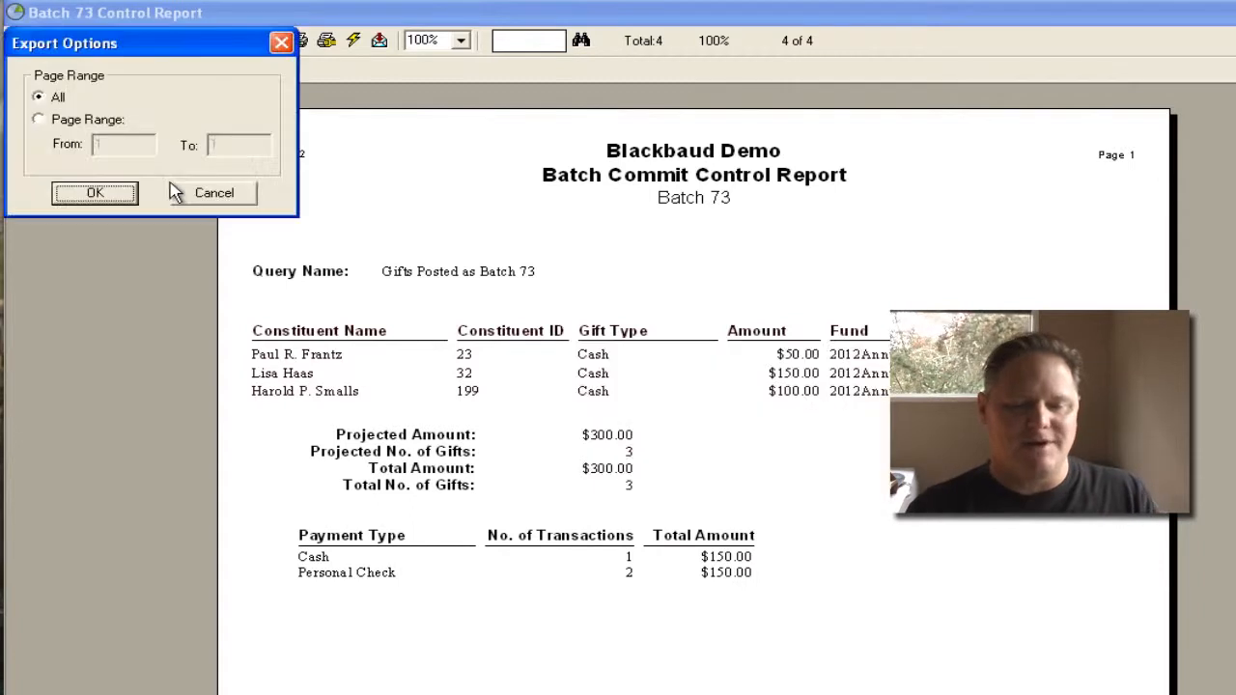
pyautogui.press('Return')
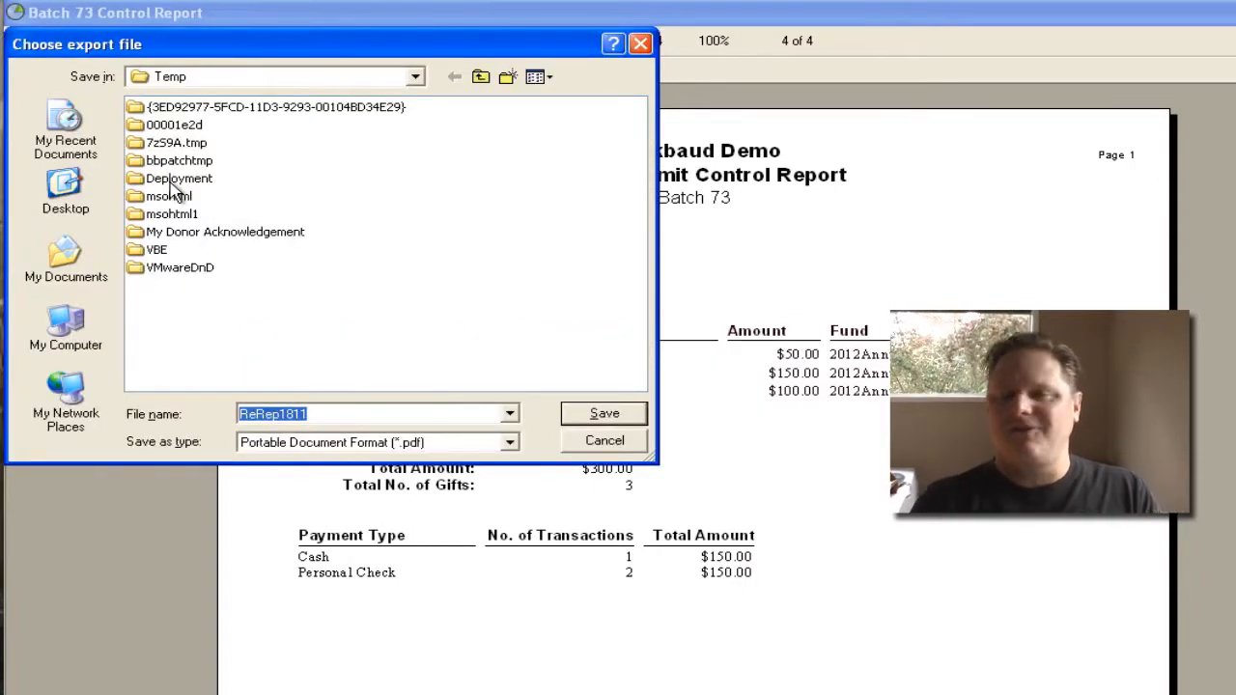
pyautogui.write('c:\\Batch Control Reports\\Batch')
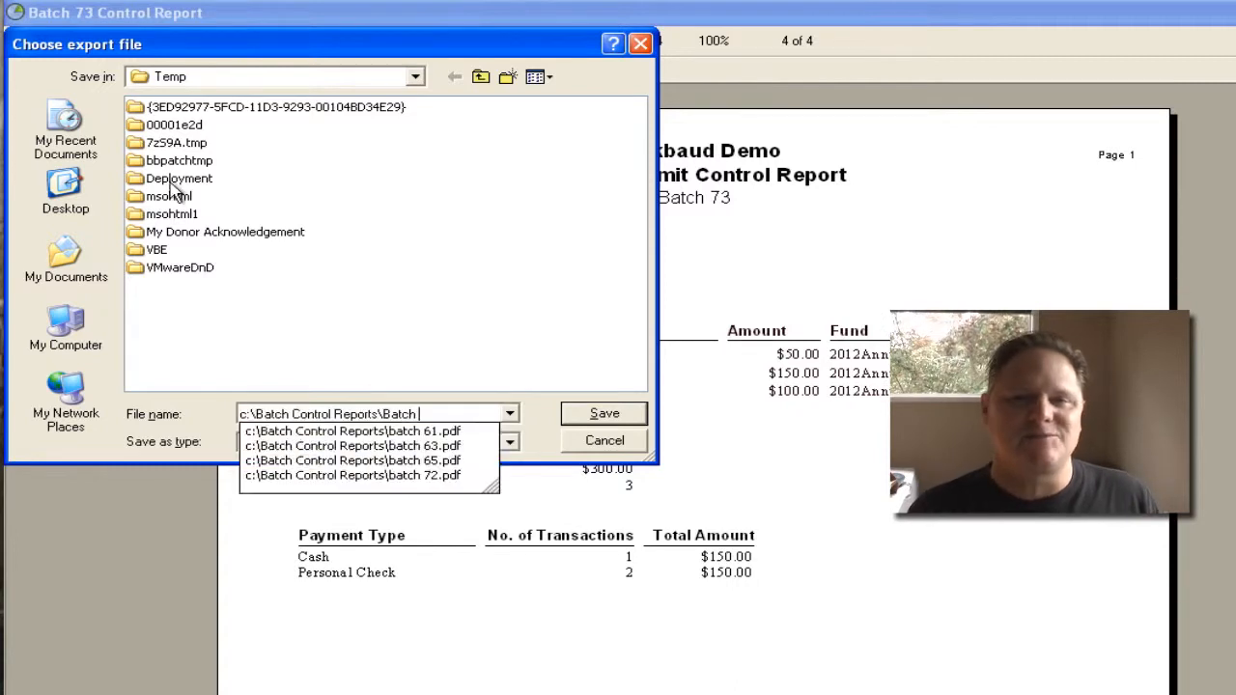
pyautogui.write('73')
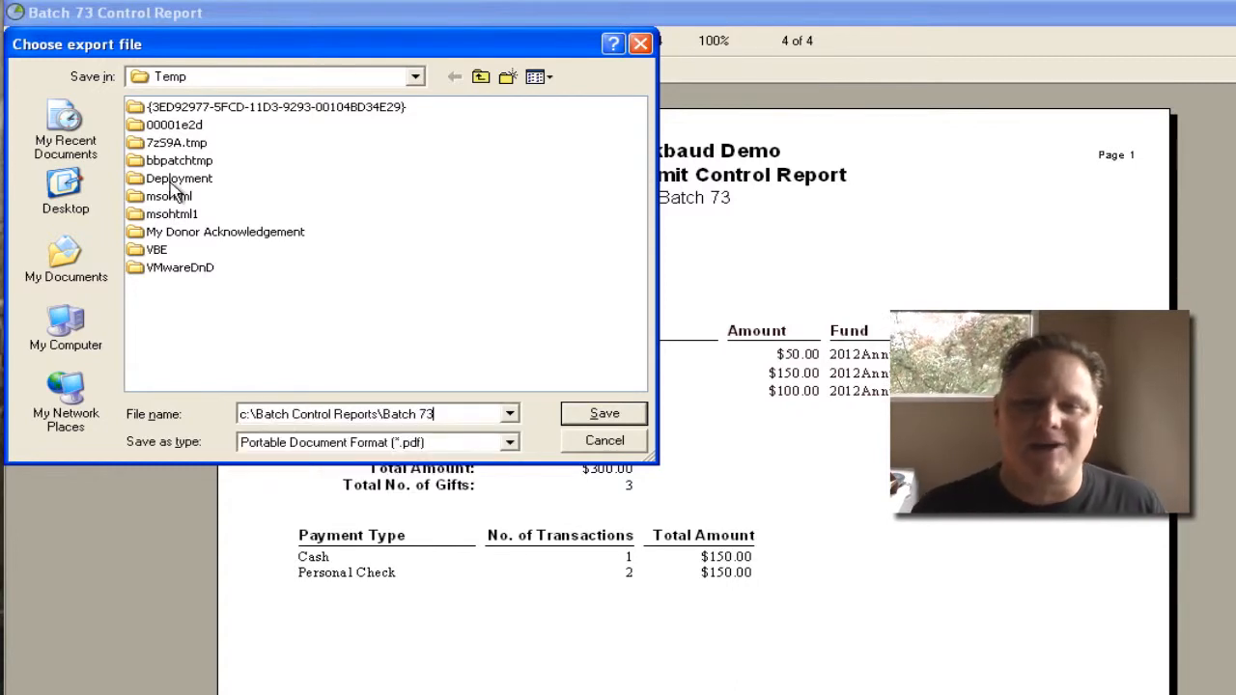
pyautogui.press('Return')
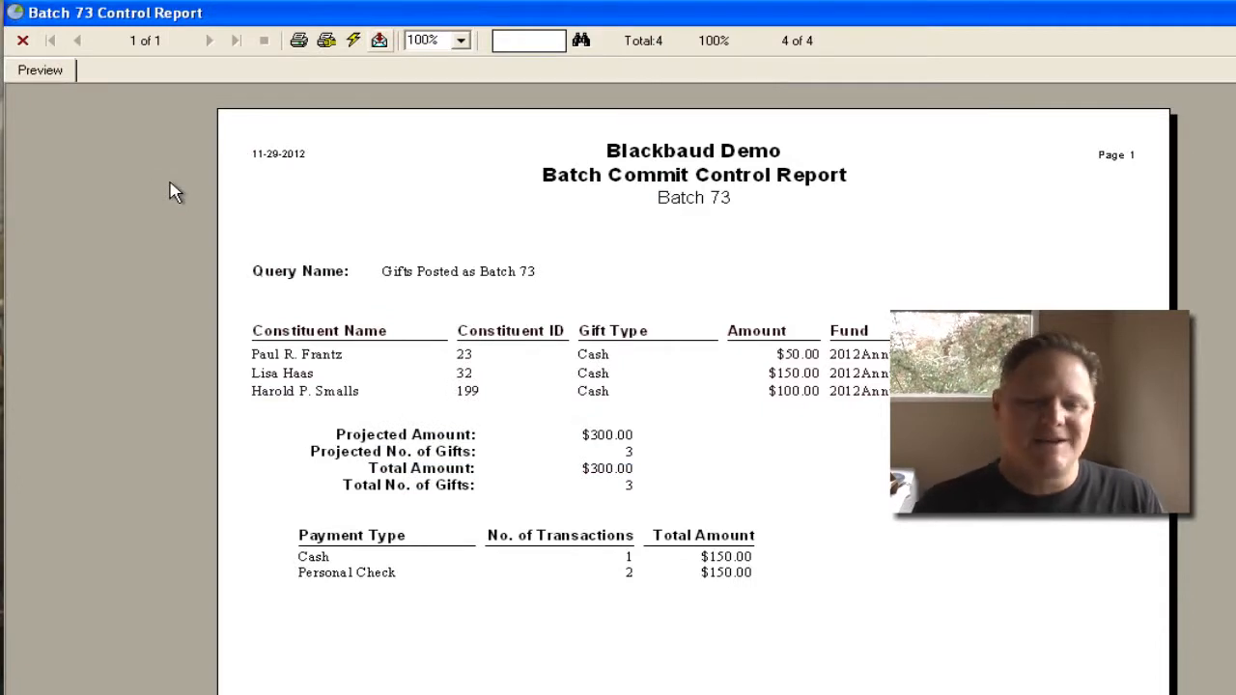
pyautogui.hotkey('alt', 'F4')
pyautogui.press('Return')
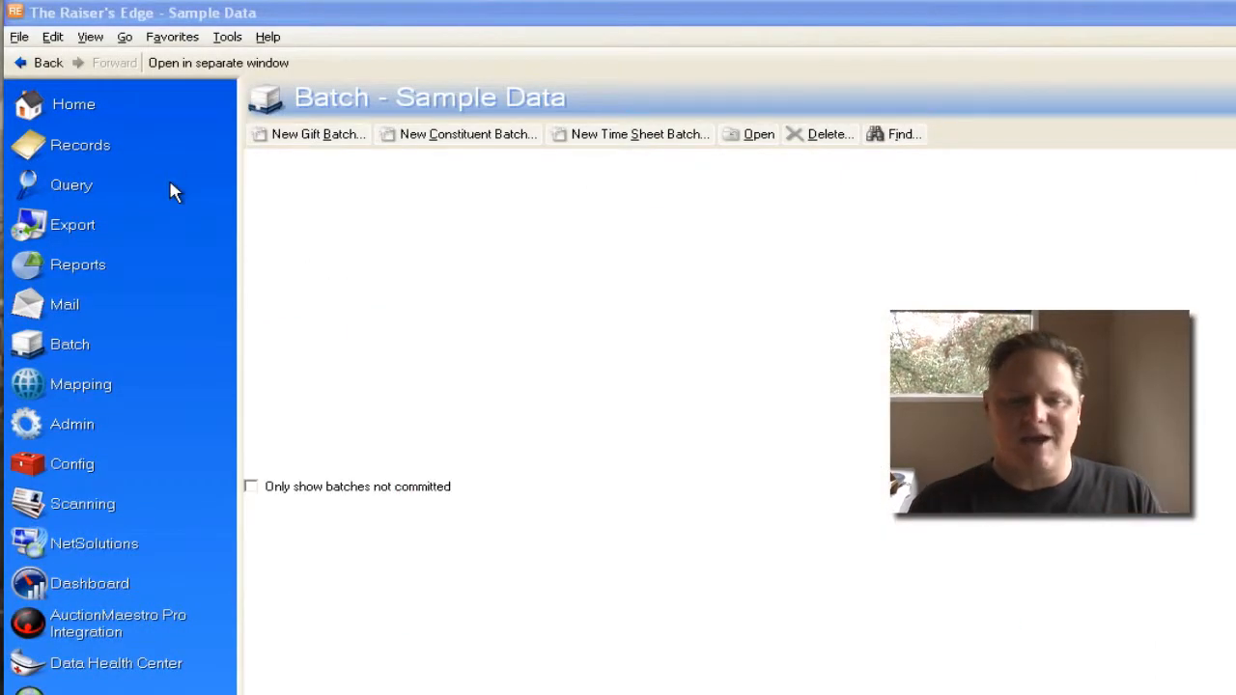
# Merge My Donor Acknowledgement Letters for gifts dated today into the Word document My Donor Acknowledgement, without marking the gifts as Acknowledged
pyautogui.click(109, 124)
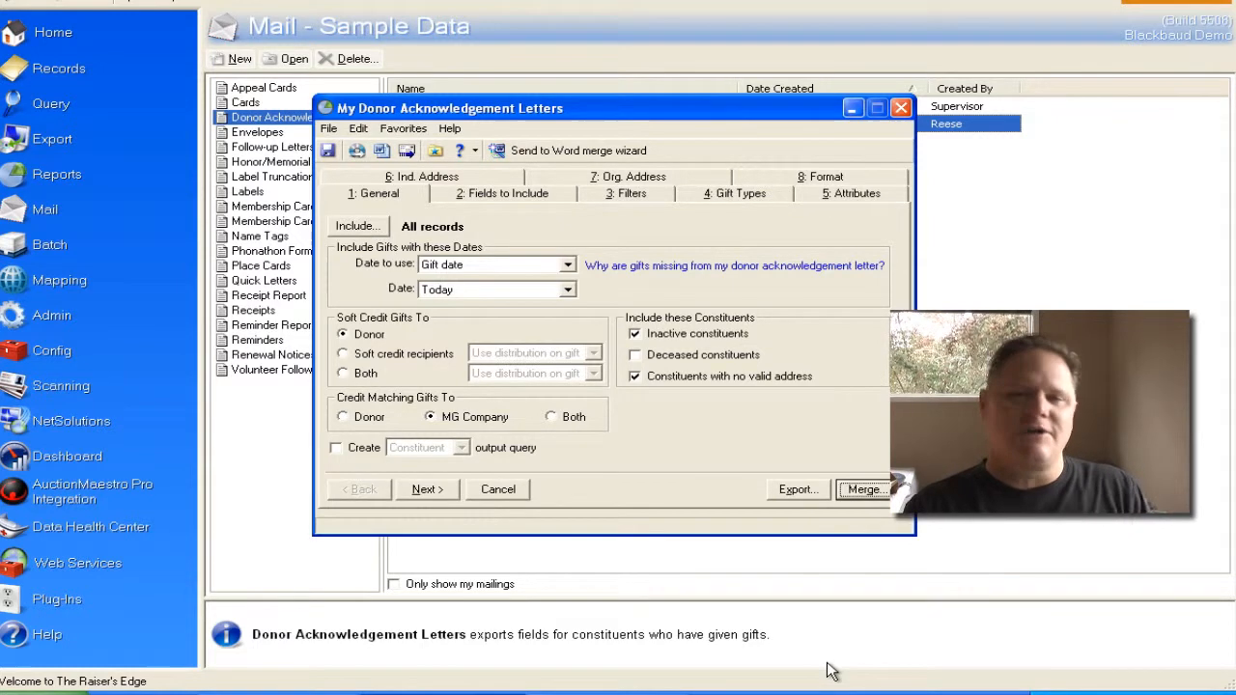
pyautogui.press('Return')
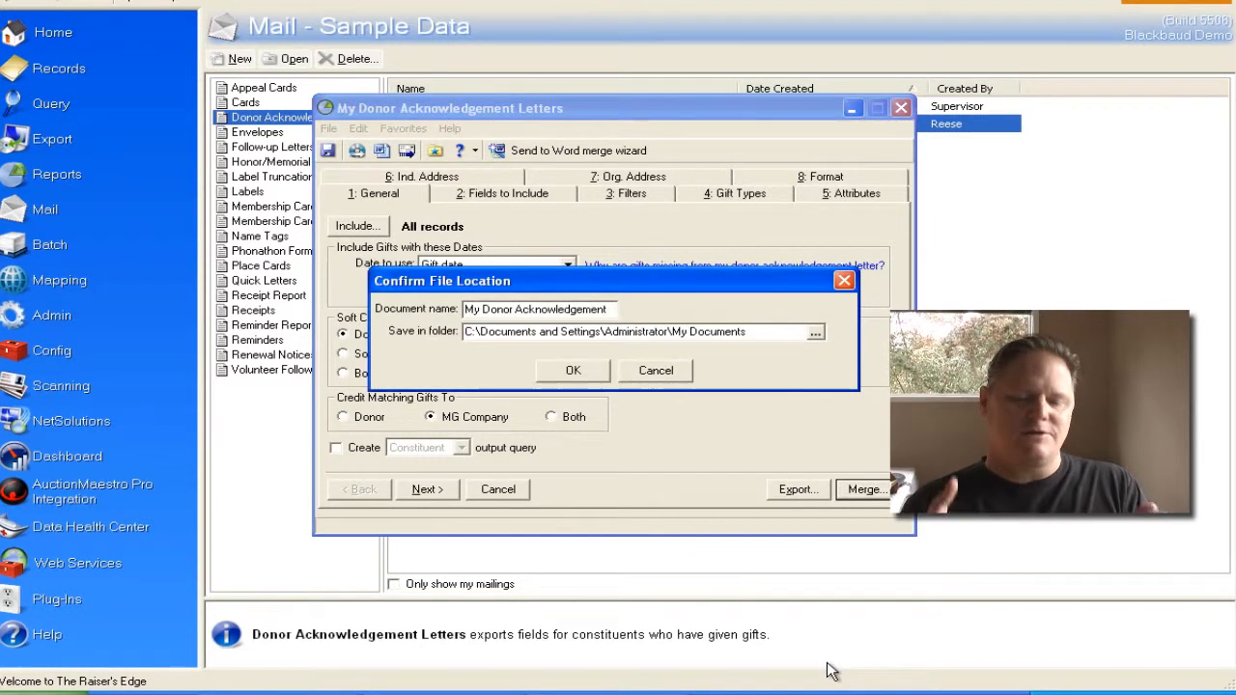
pyautogui.click(580, 369)
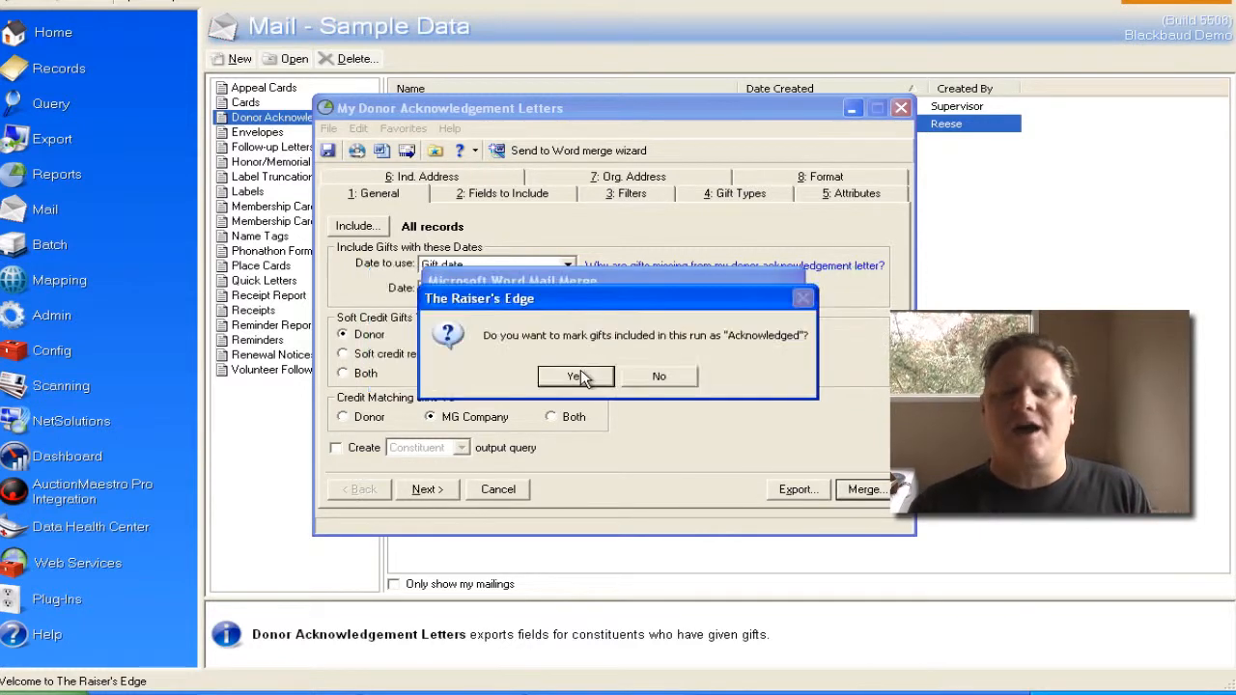
pyautogui.click(660, 377)
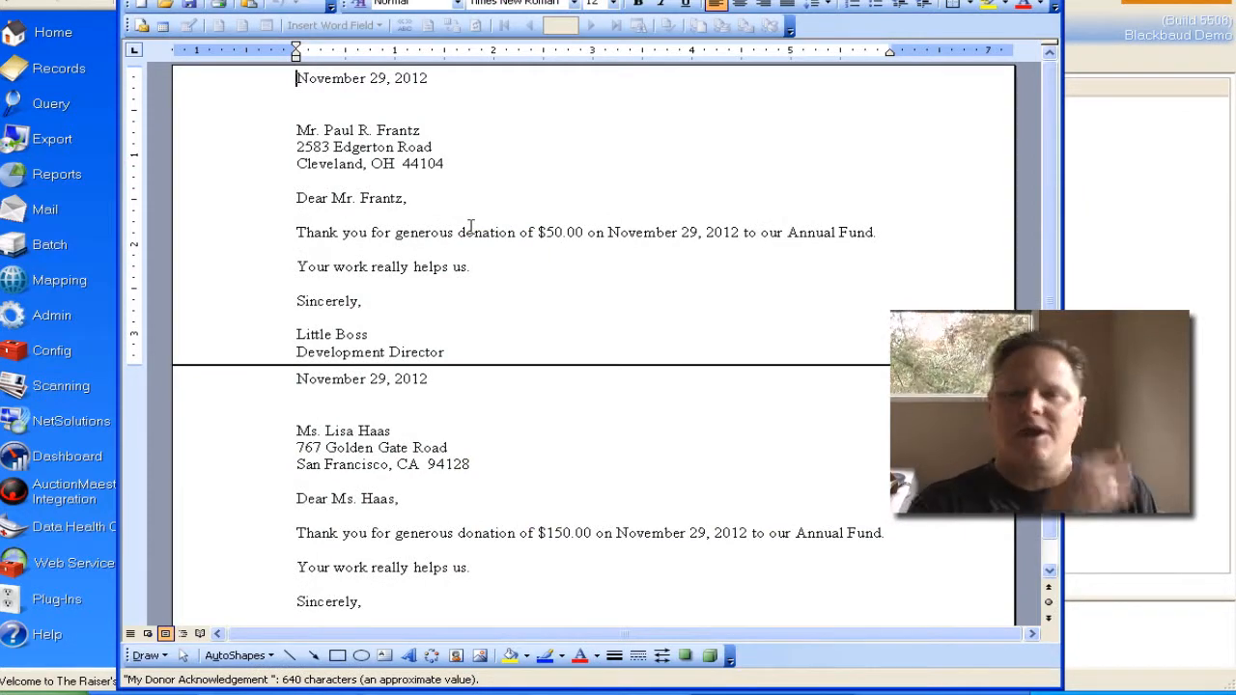
# Save the merged donor letters as a Word document named Acknowledgements for 11-29-2012 in My Documents and close Word
pyautogui.hotkey('alt', 'f')
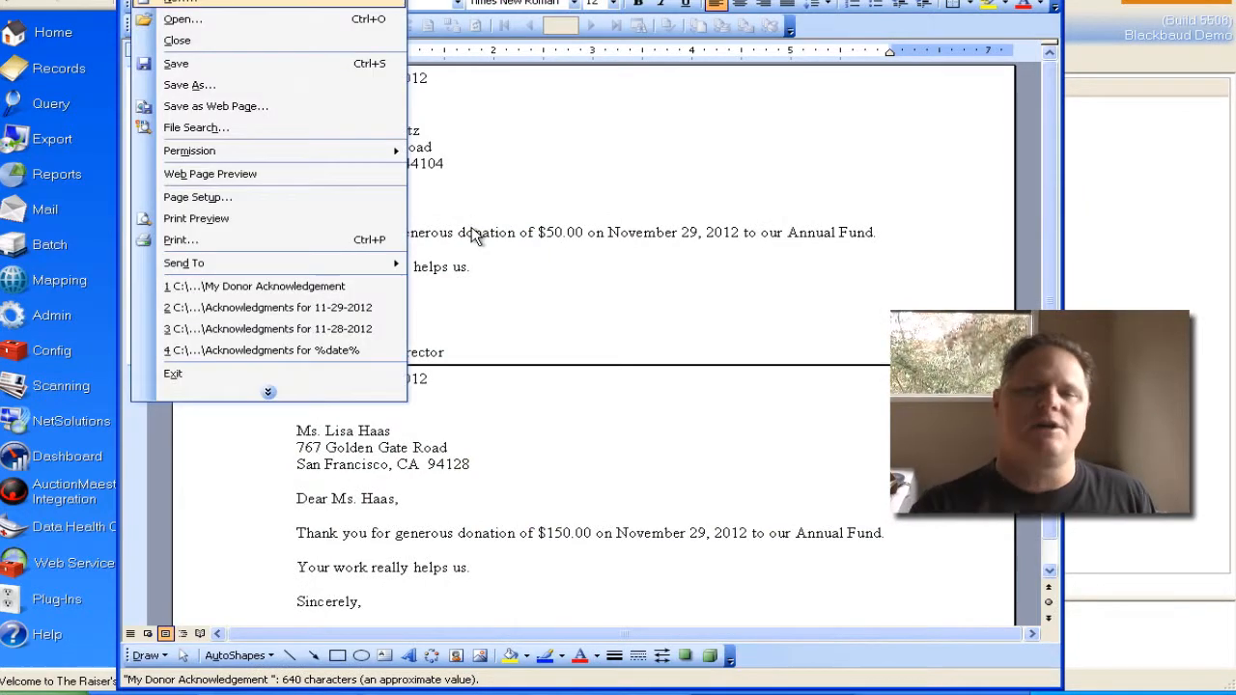
pyautogui.press('a')
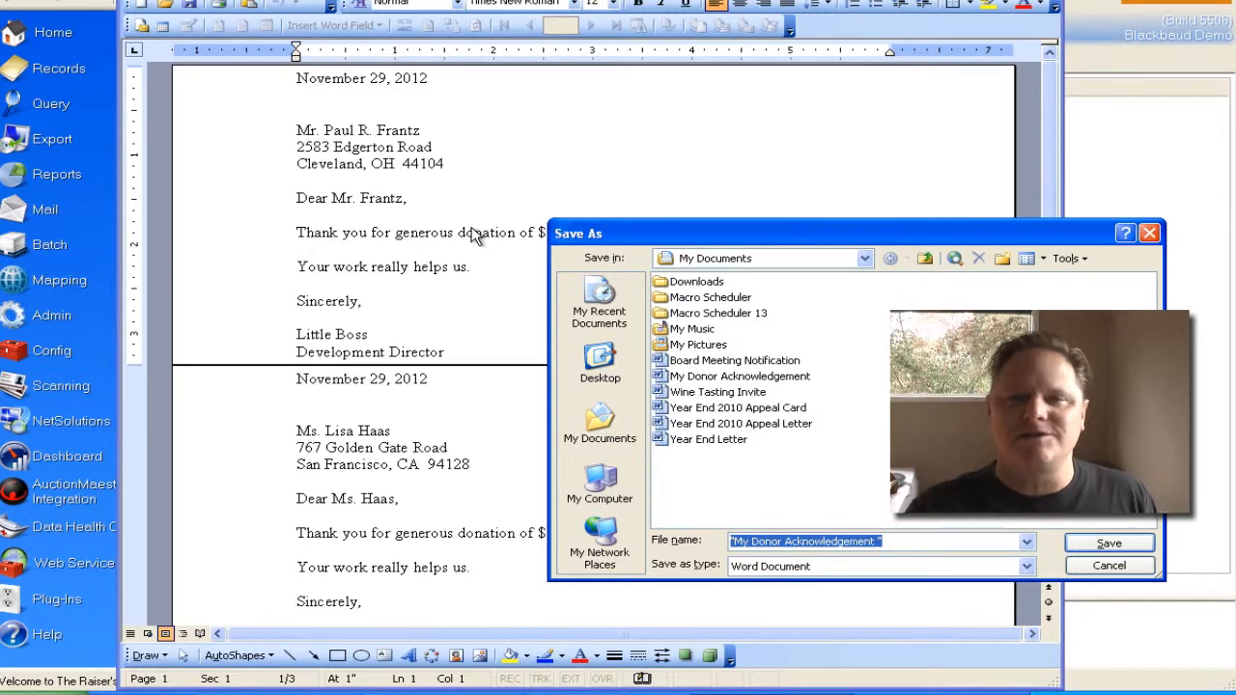
pyautogui.write('Acknowledgements for 11-29-2012')
pyautogui.press('Return')
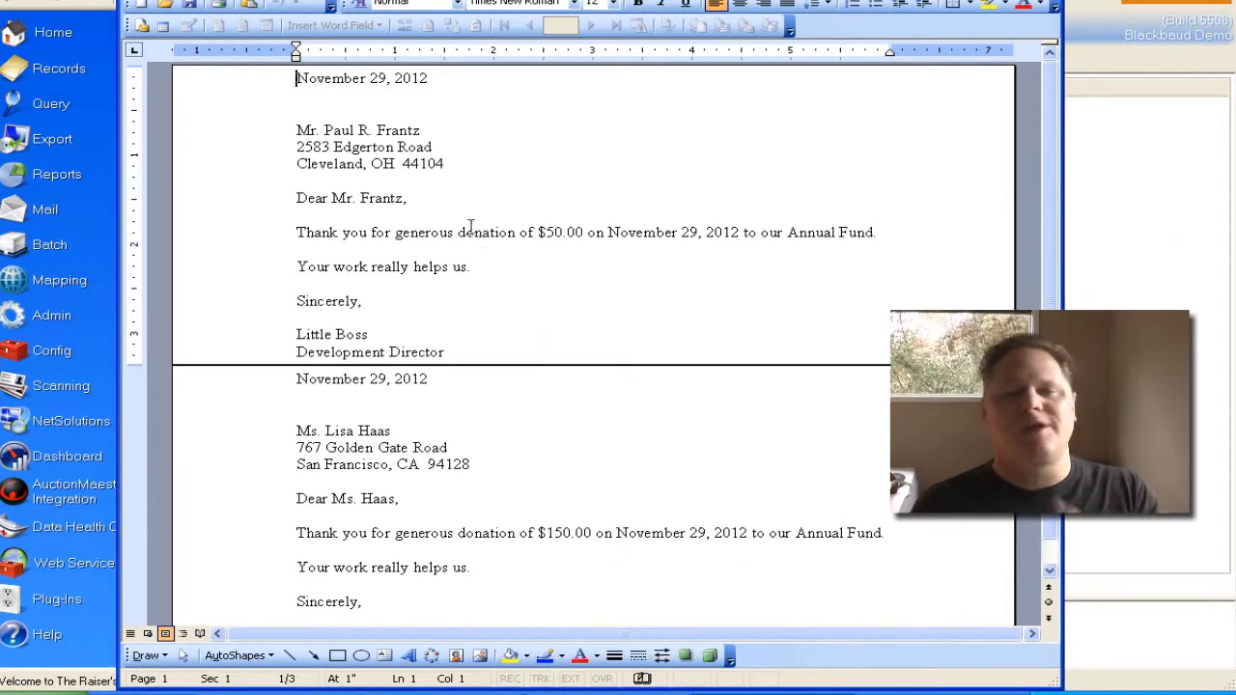
pyautogui.hotkey('alt', 'F4')
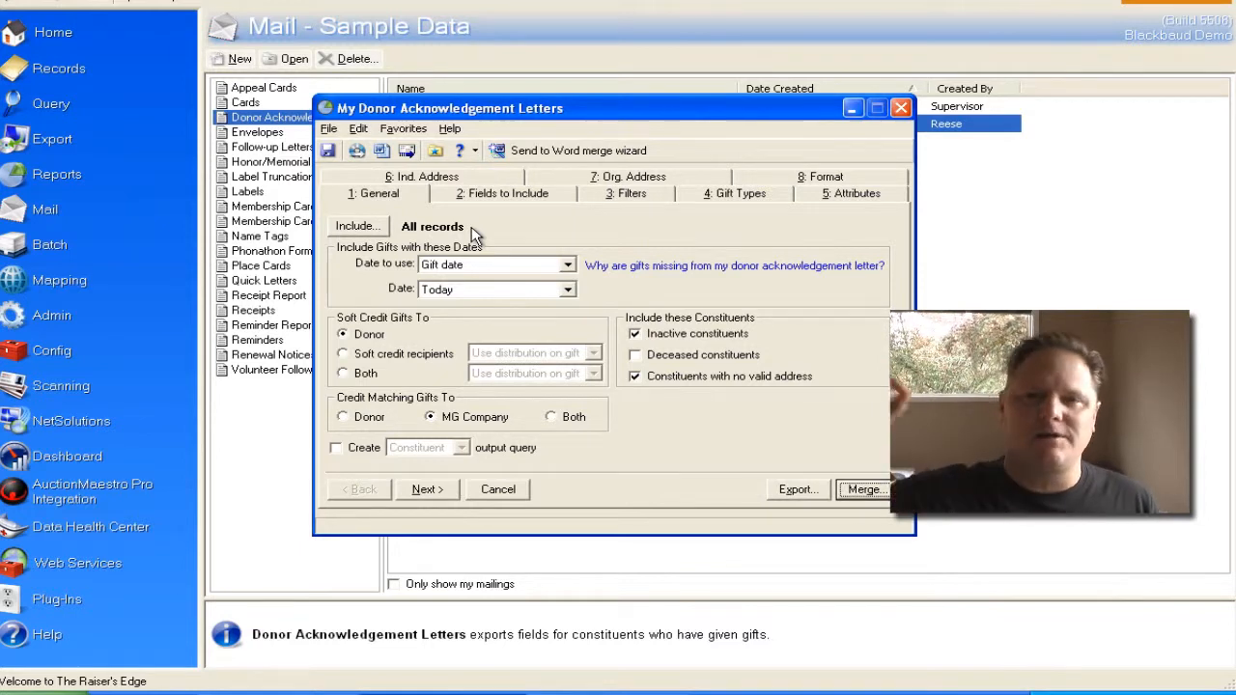
# Close My Donor Acknowledgement Letters and return to the Home page of The Raiser's Edge
pyautogui.hotkey('alt', 'F4')
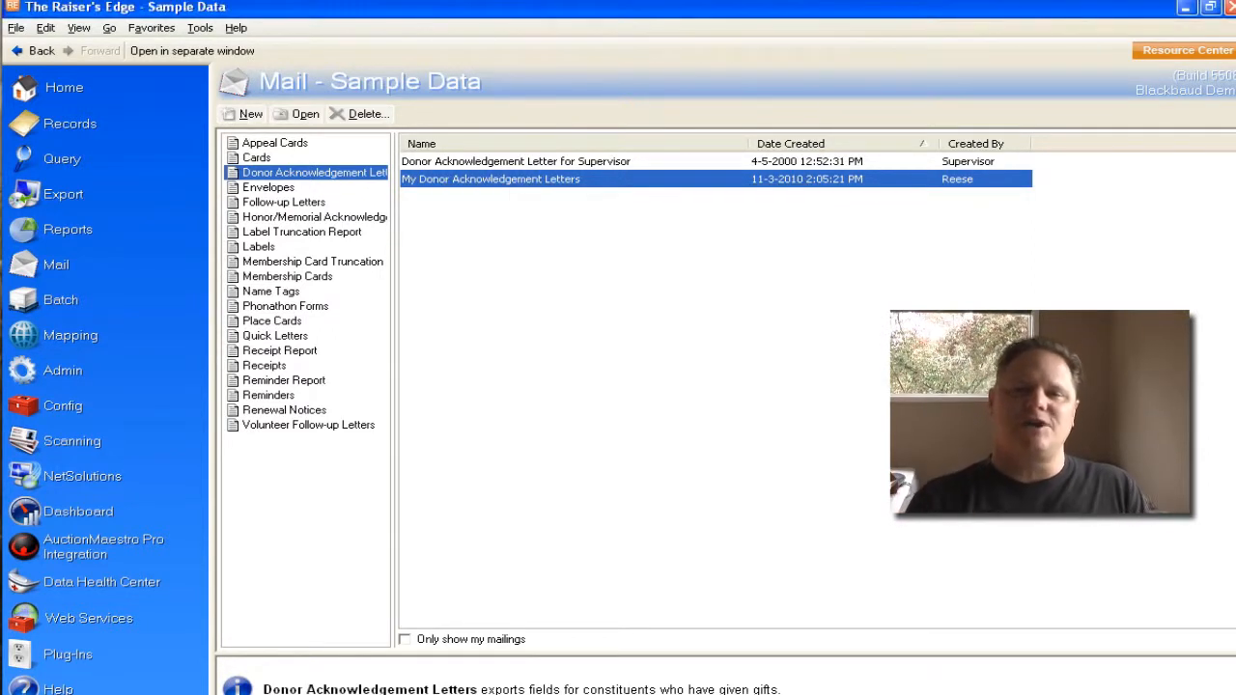
pyautogui.hotkey('alt', 'g')
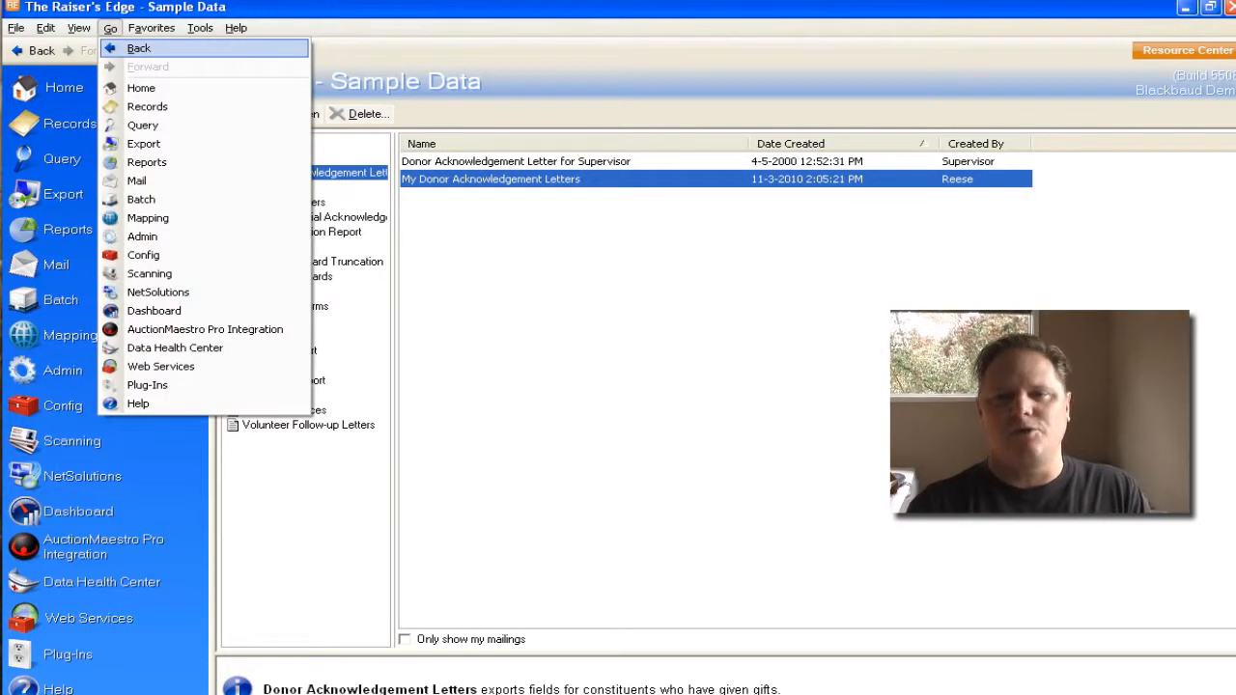
pyautogui.press('Return')
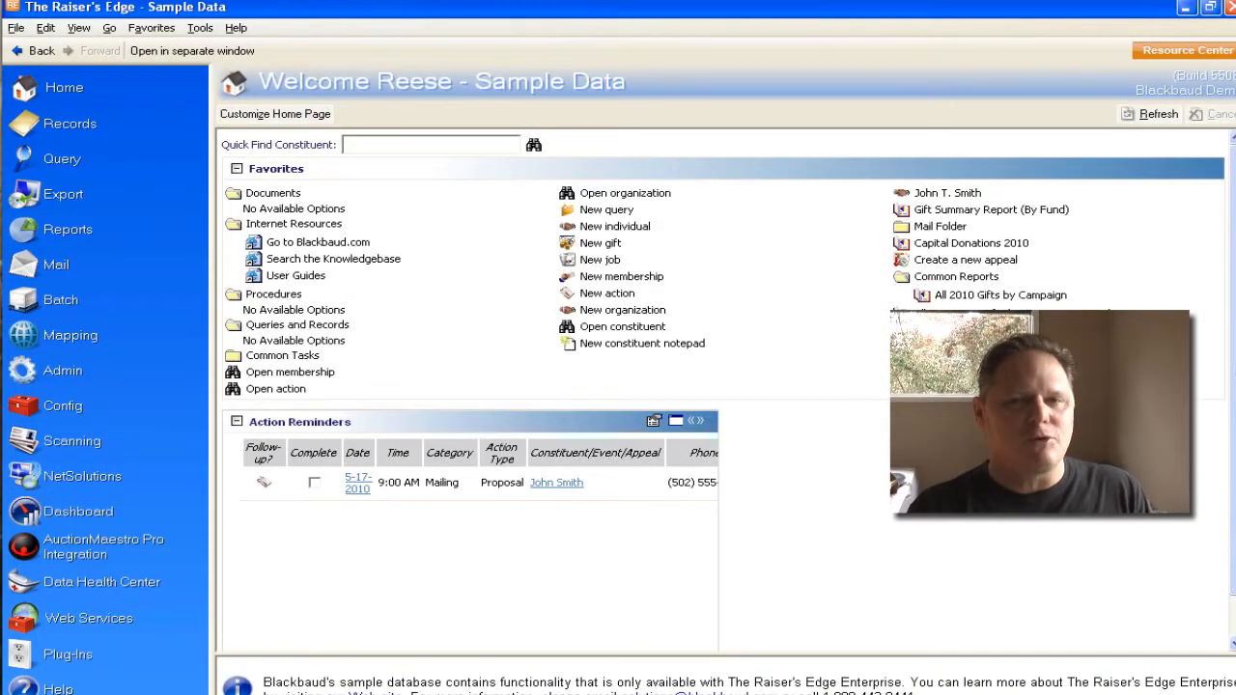